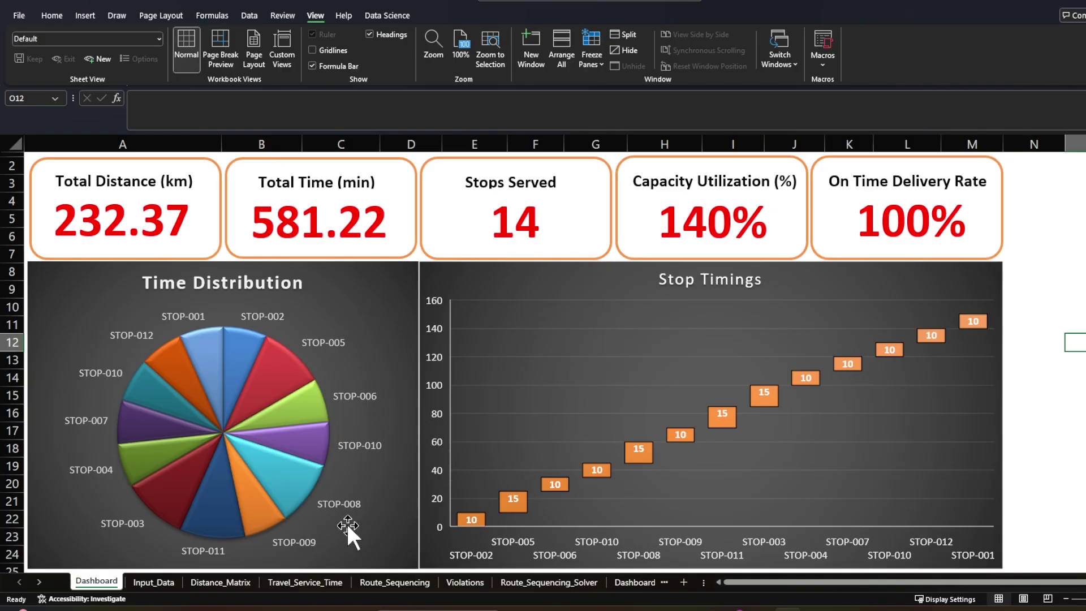
# On Input_Data, review STOP-004's address and STOP-003's latitude, longitude, demand units and service time.
pyautogui.click(148, 581)
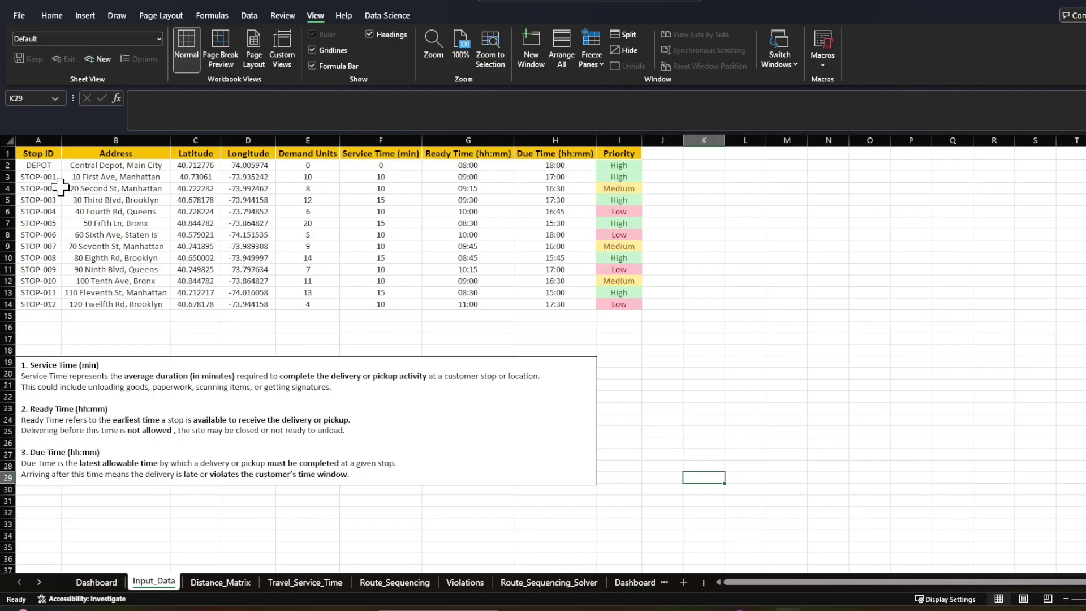
pyautogui.moveTo(48, 170); pyautogui.dragTo(52, 305)
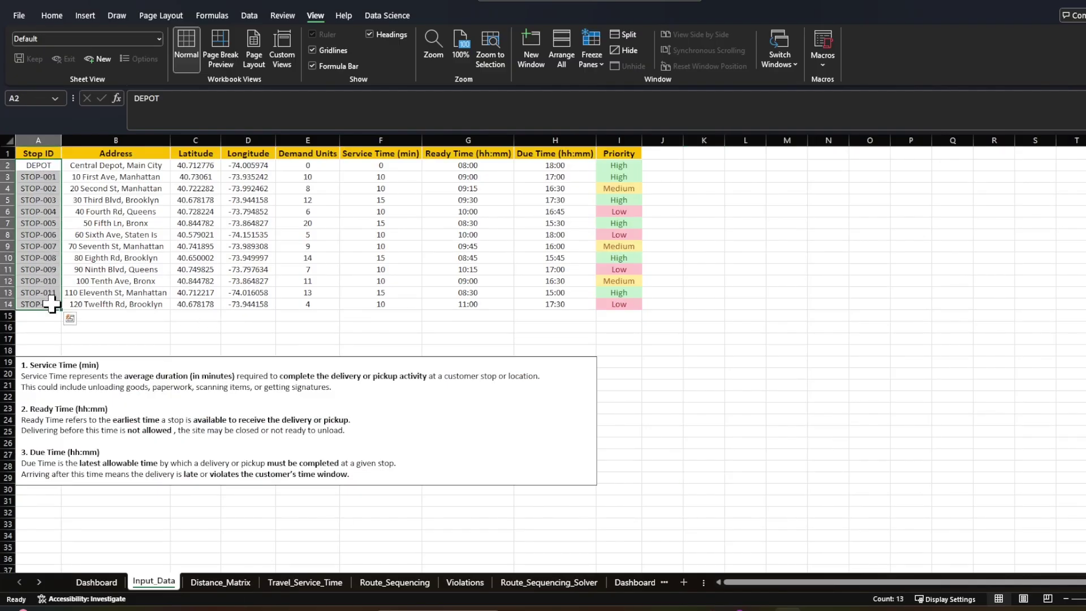
pyautogui.click(196, 315)
pyautogui.click(136, 210)
pyautogui.click(196, 202)
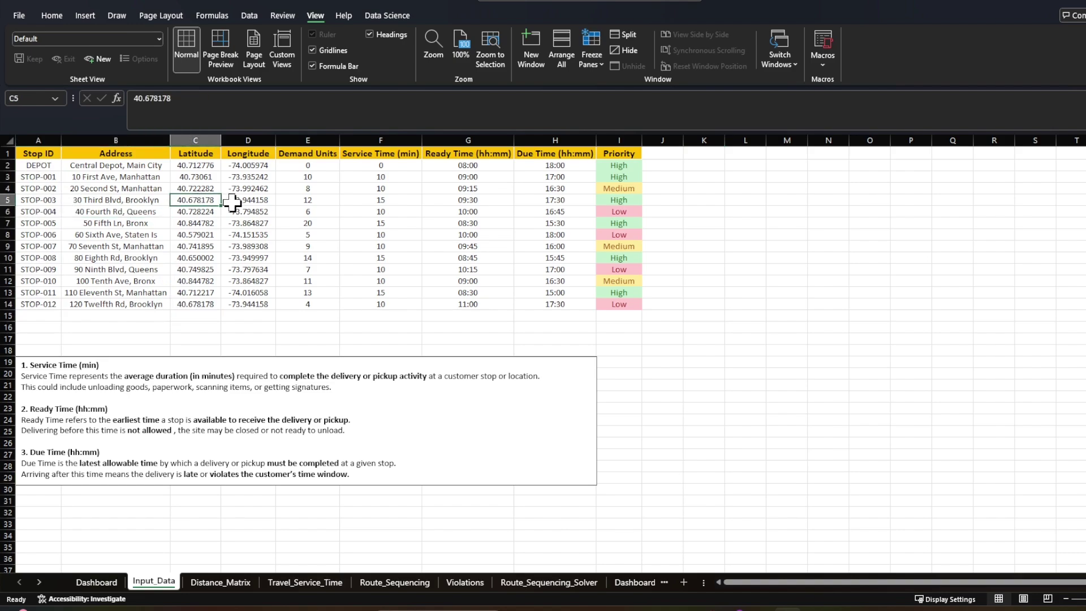
pyautogui.click(249, 201)
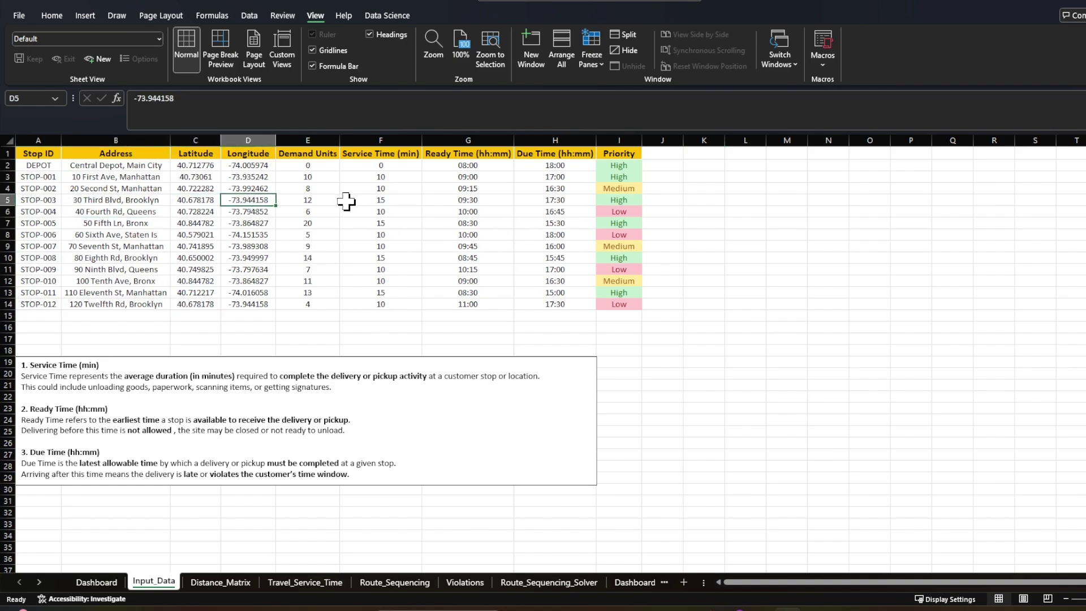
pyautogui.click(329, 201)
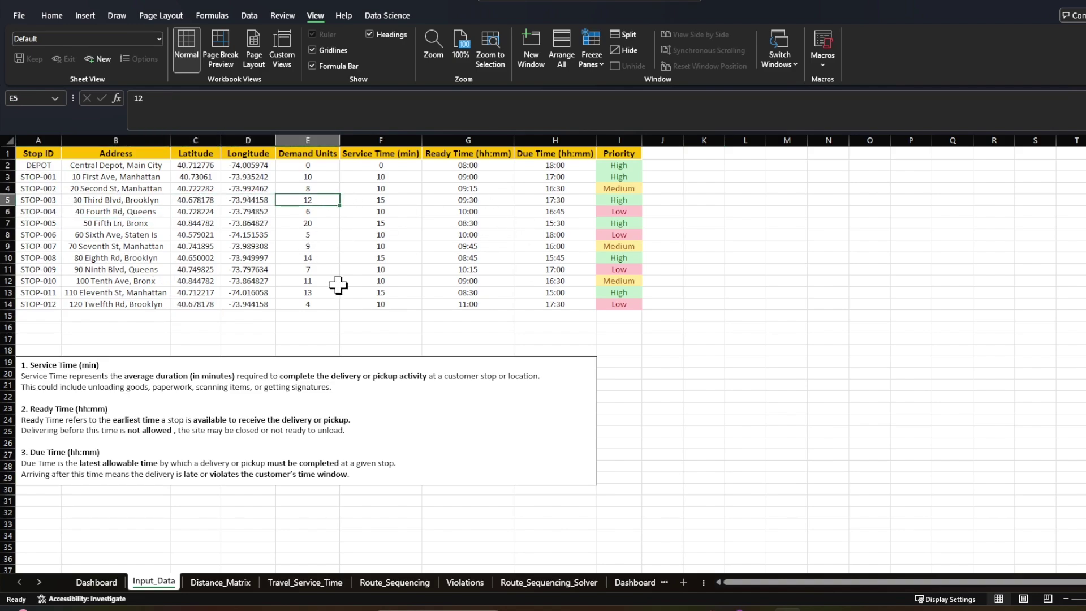
pyautogui.click(398, 203)
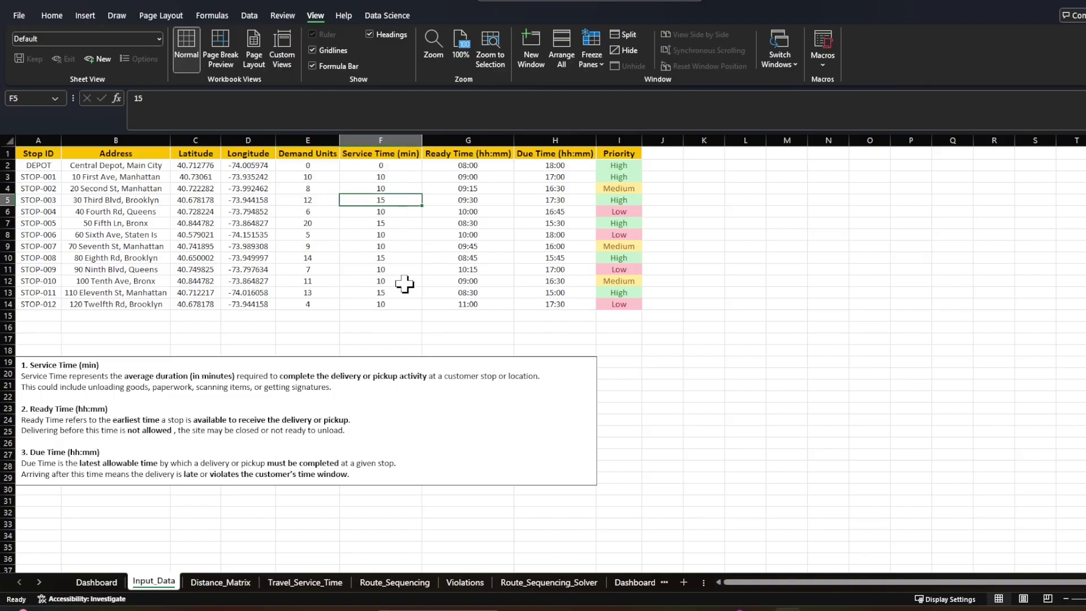
# Look through the Distance_Matrix, Travel_Service_Time, Route_Sequencing and Violations sheets, ending on Route_Sequencing_Solver.
pyautogui.click(207, 584)
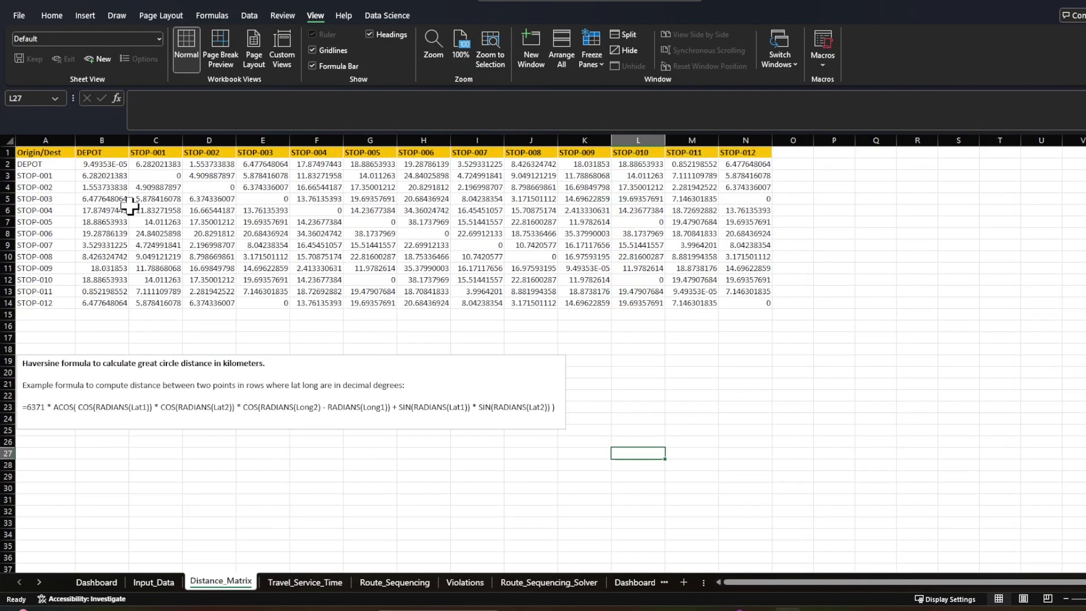
pyautogui.click(58, 178)
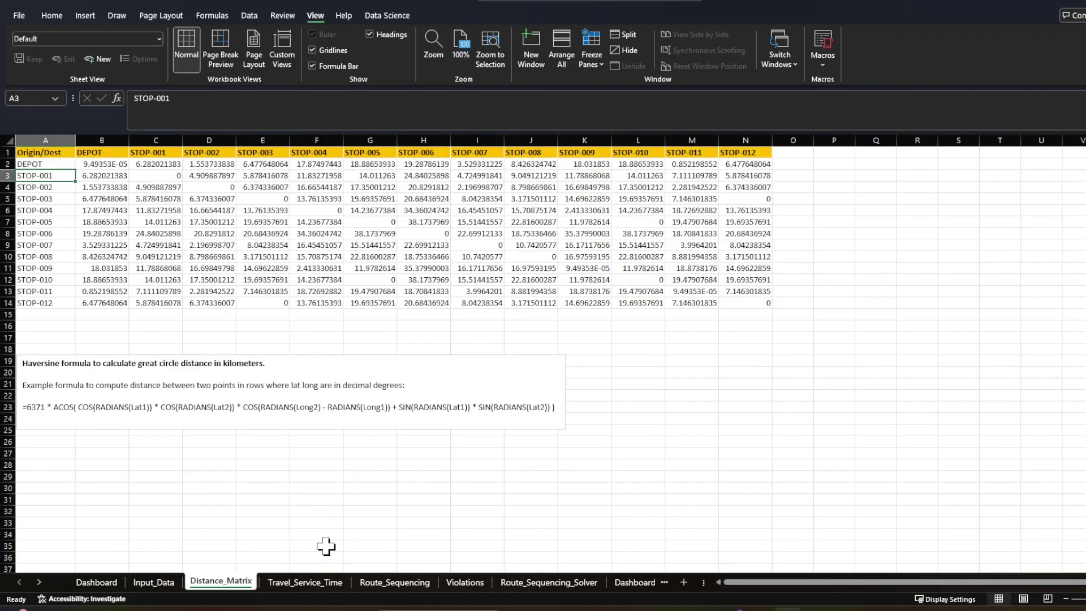
pyautogui.click(299, 584)
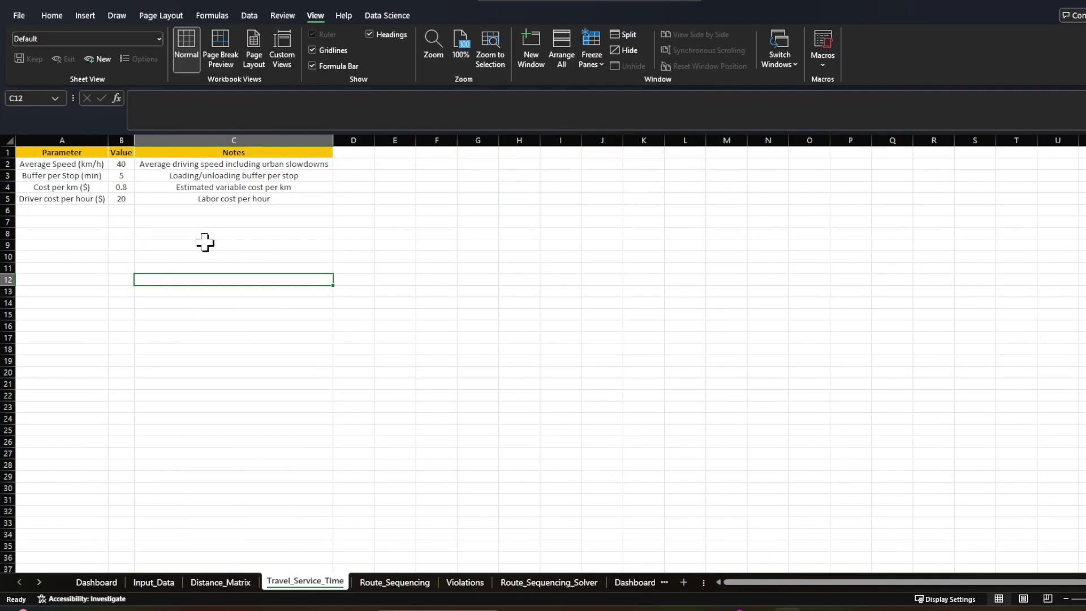
pyautogui.click(410, 588)
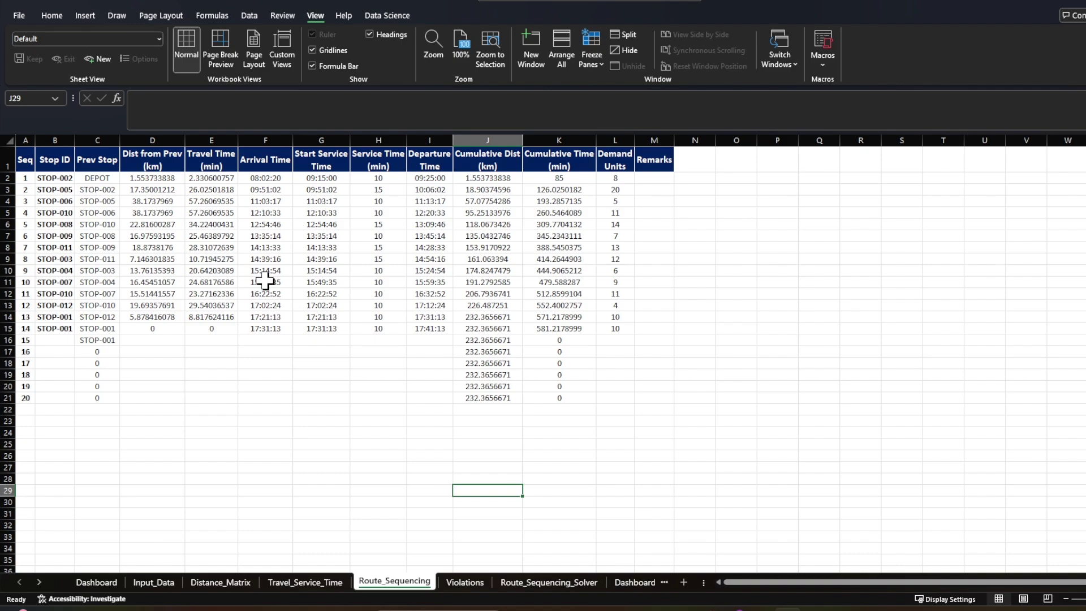
pyautogui.click(473, 582)
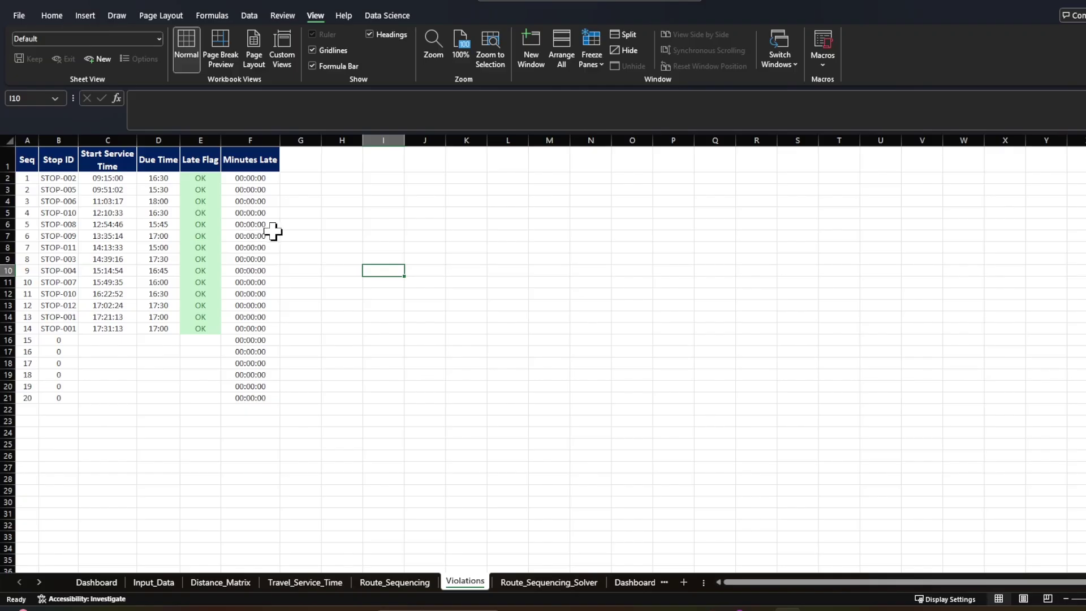
pyautogui.click(535, 583)
# Read the Solver setup notes and the Dashboard Cal KPI figures, then return to the Dashboard.
pyautogui.scroll(20, 824, 359)
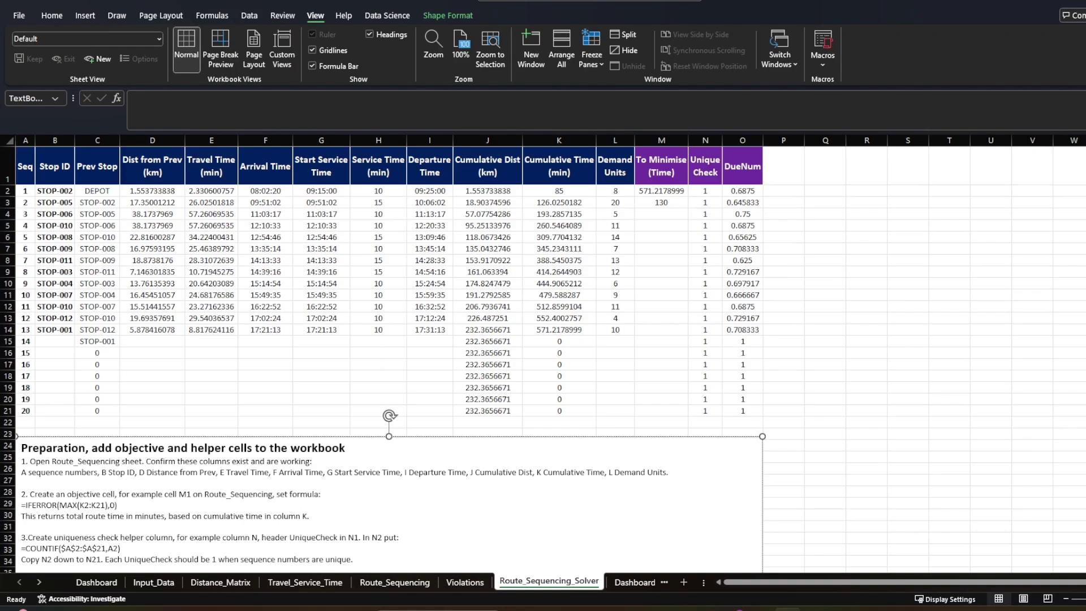
pyautogui.click(825, 365)
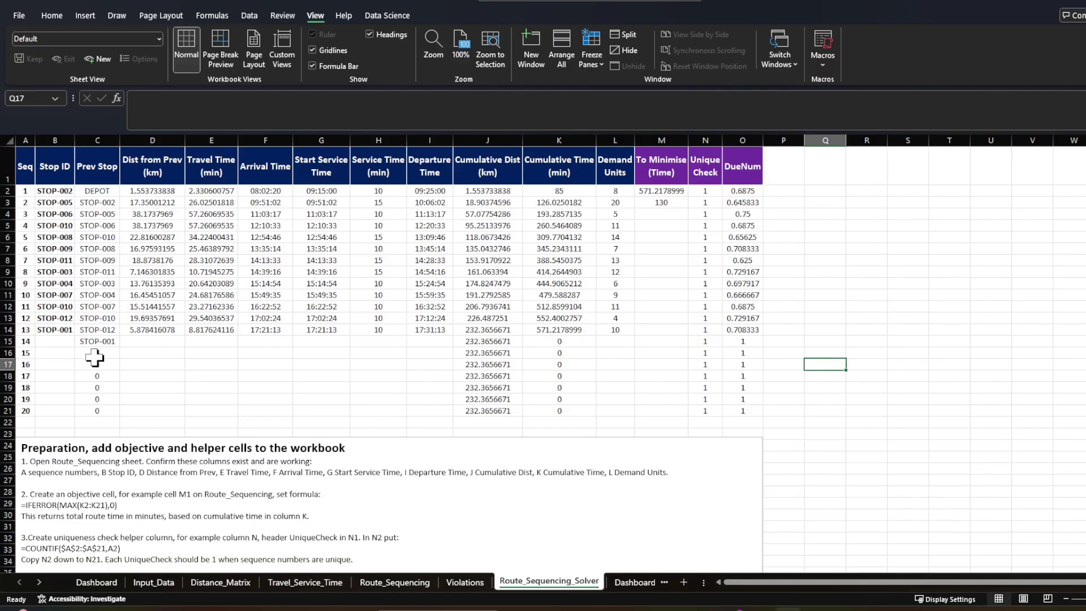
pyautogui.scroll(-4, 604, 428)
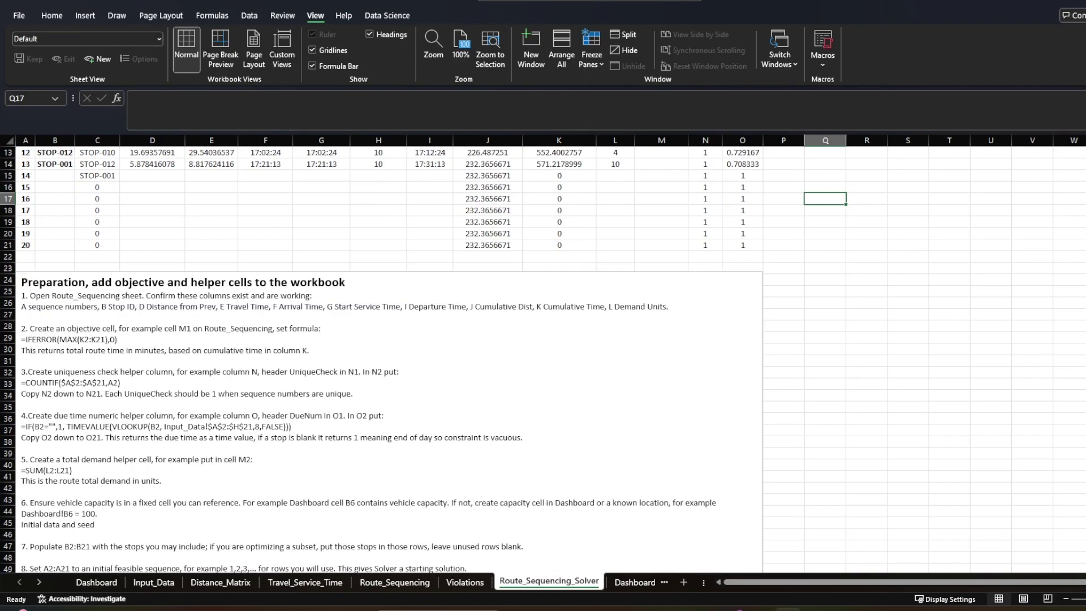
pyautogui.scroll(-2, 543, 356)
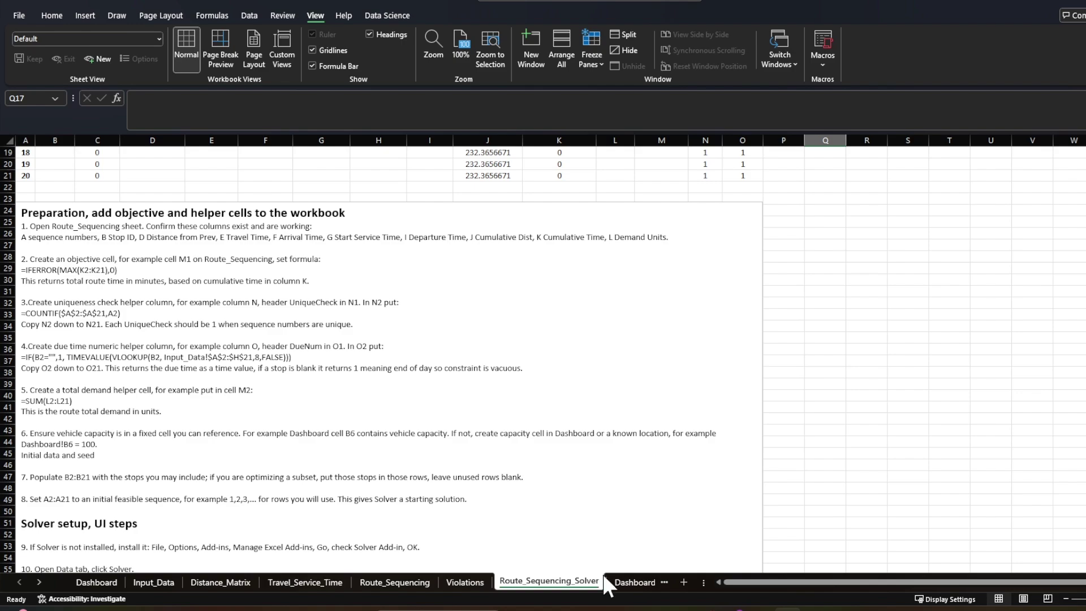
pyautogui.click(631, 581)
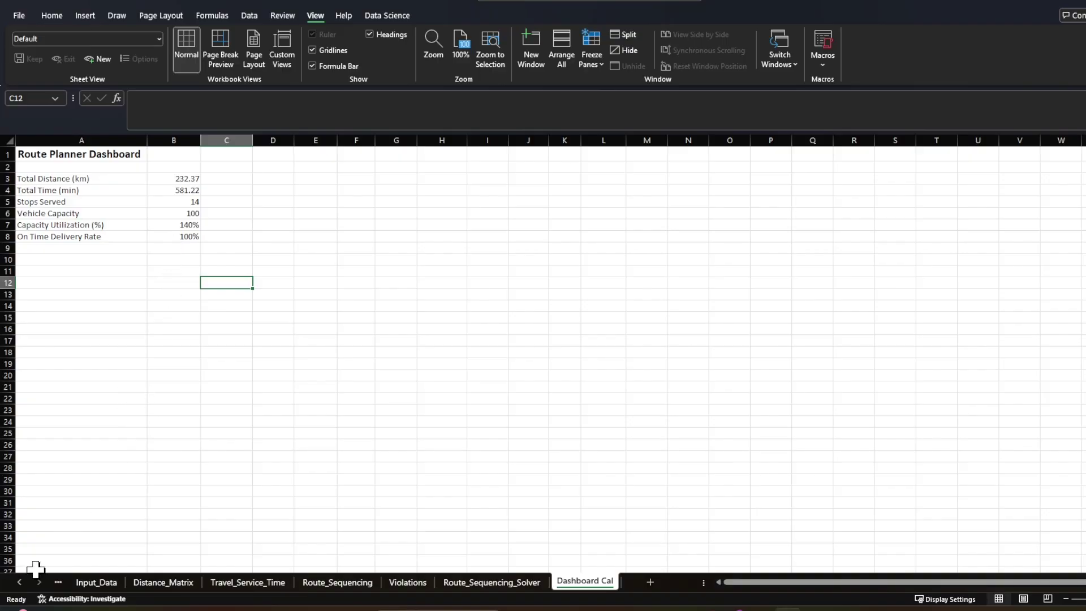
pyautogui.click(58, 582)
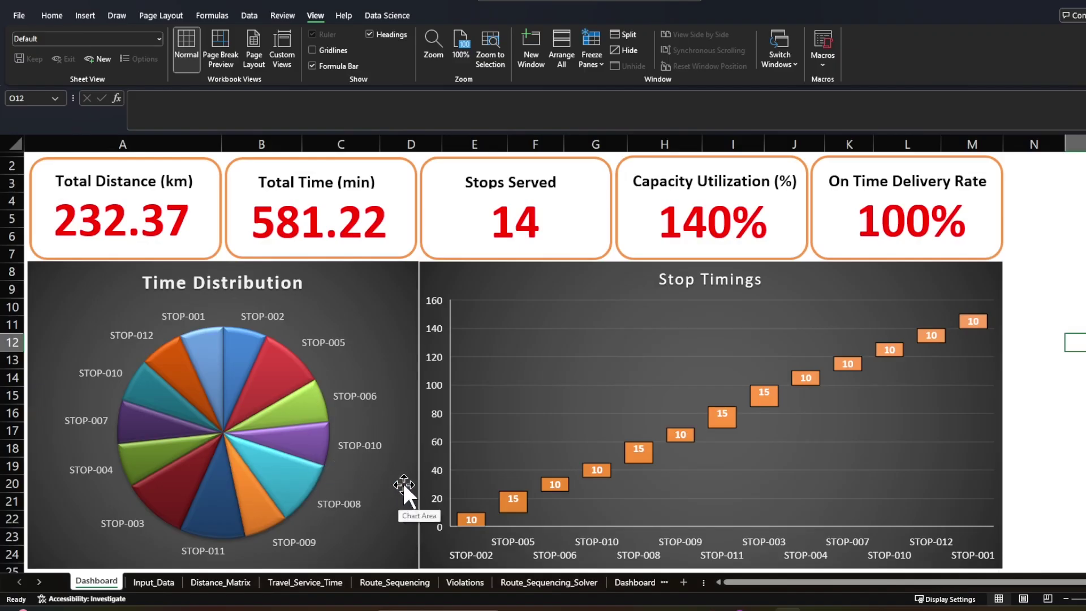
# Check STOP-002's latitude, STOP-001 and STOP-004 demand units, STOP-001 service time and STOP-004 ready time.
pyautogui.click(160, 581)
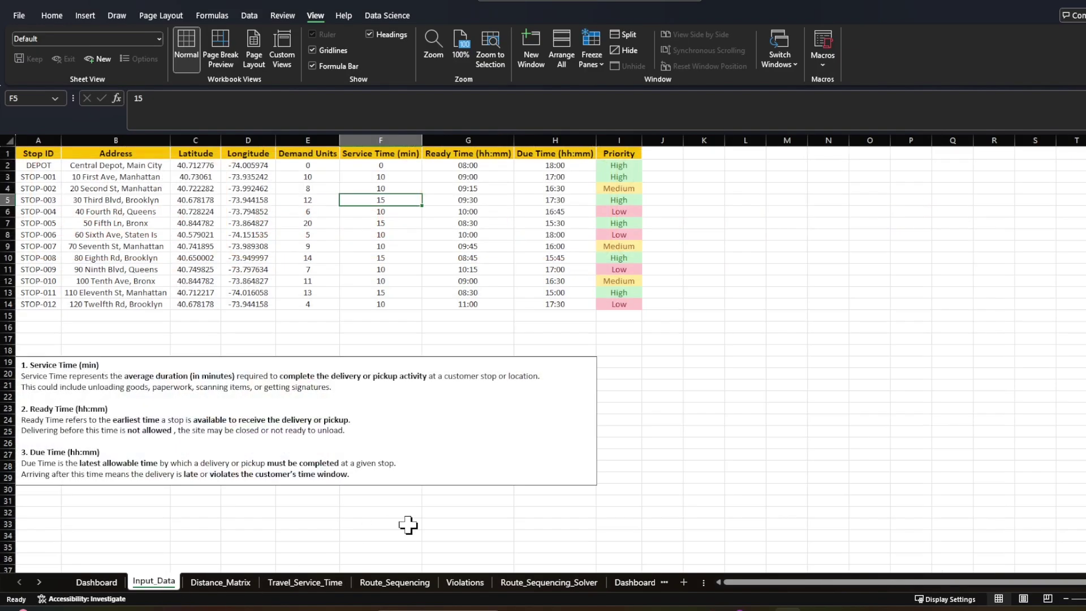
pyautogui.click(199, 190)
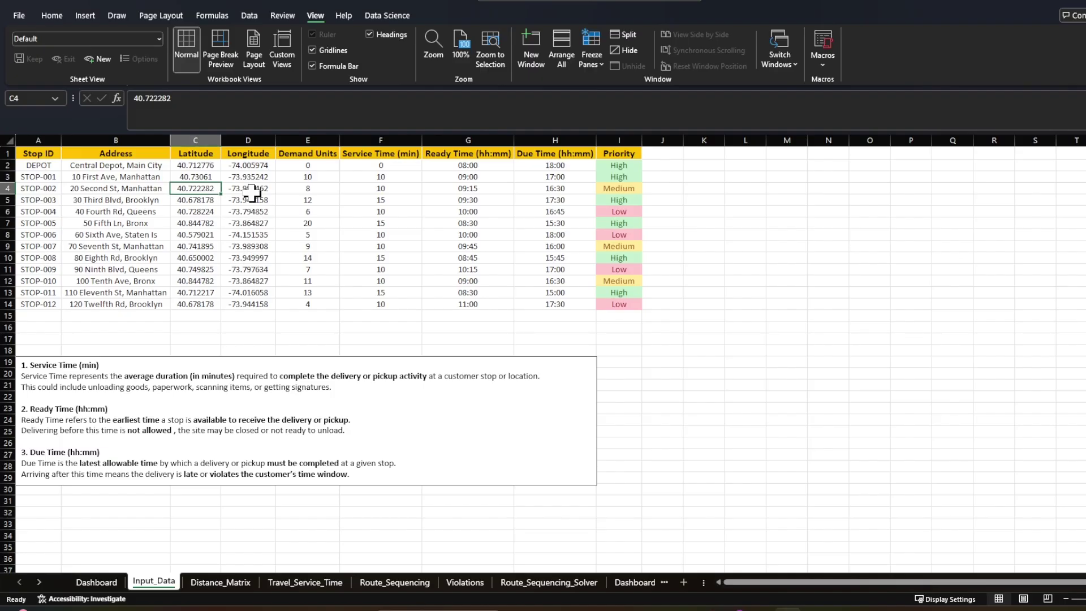
pyautogui.click(308, 213)
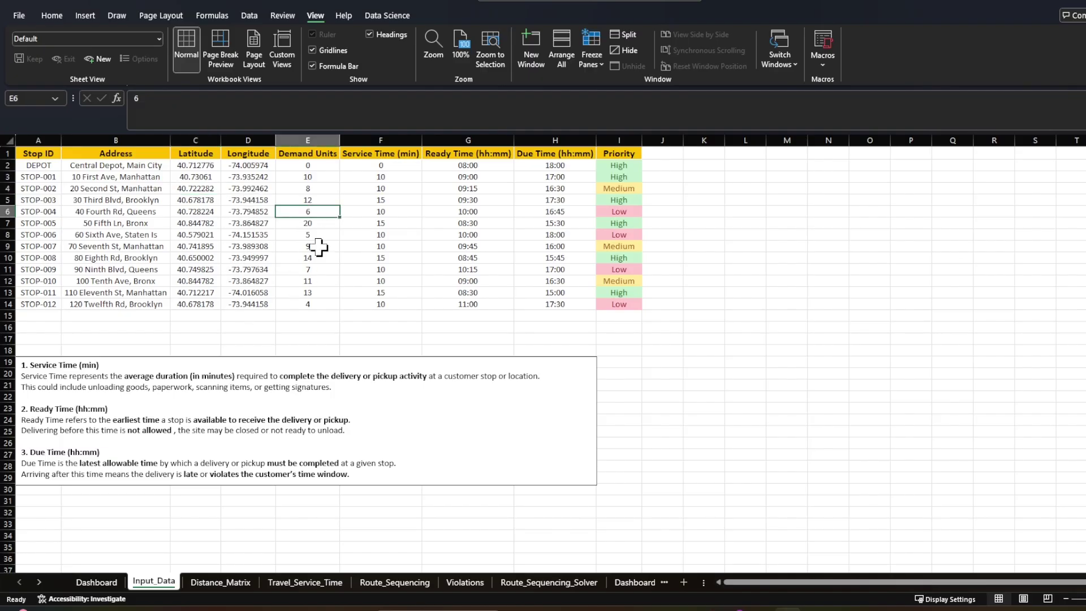
pyautogui.click(312, 177)
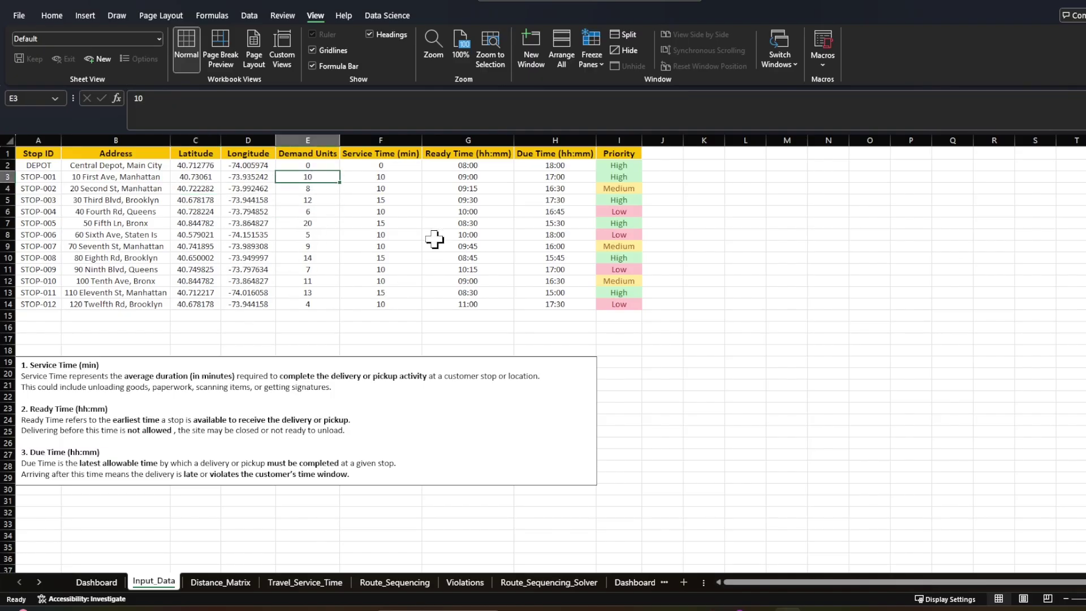
pyautogui.click(389, 176)
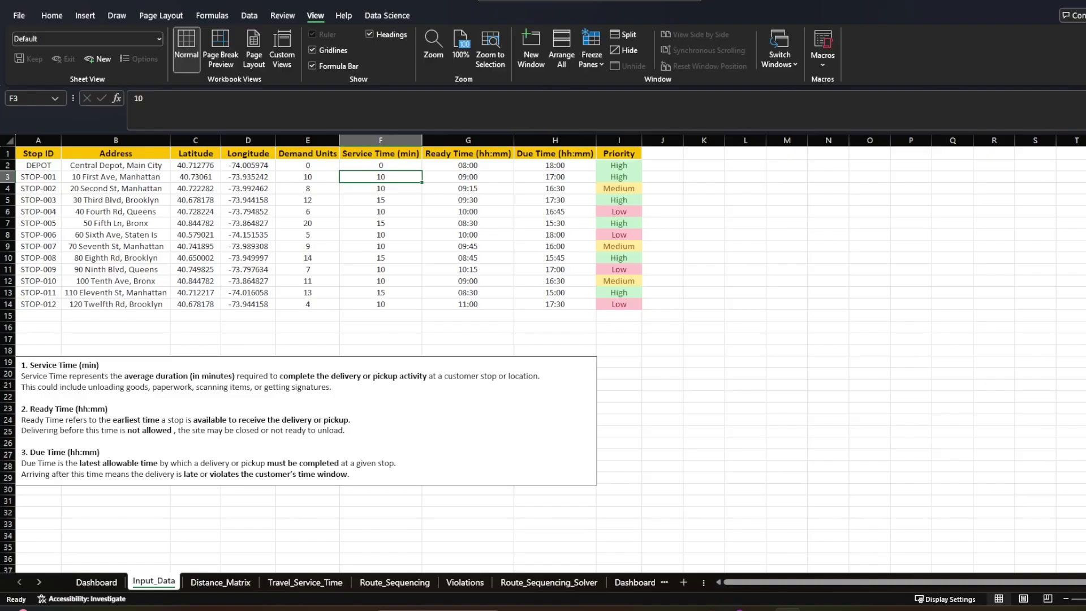
pyautogui.click(466, 212)
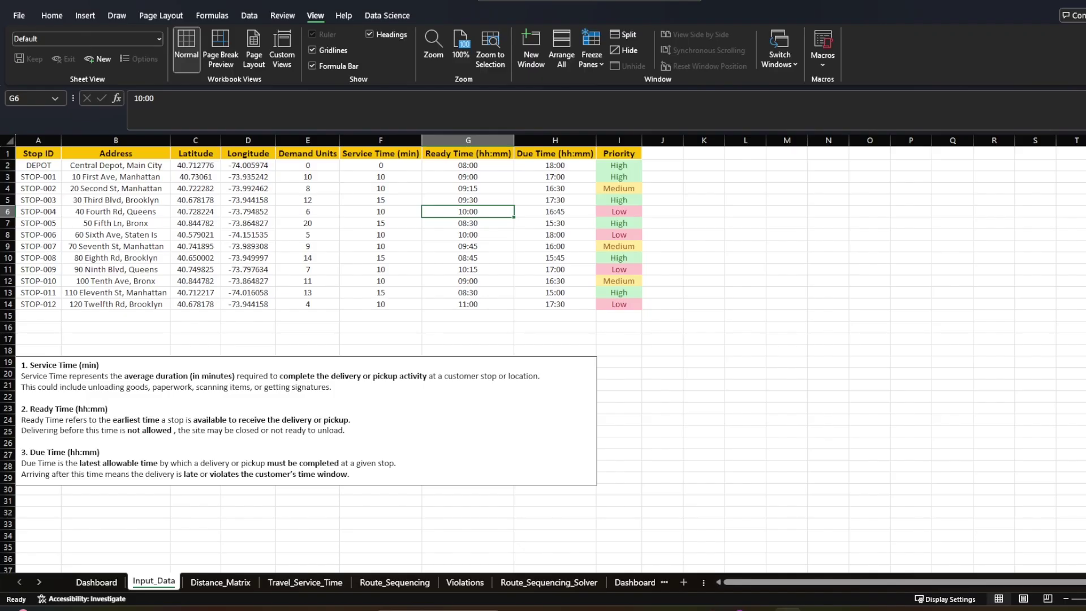
# Review ready and due times for the depot (due 18:00) and STOPs 002, 005, 007 and 009.
pyautogui.click(431, 269)
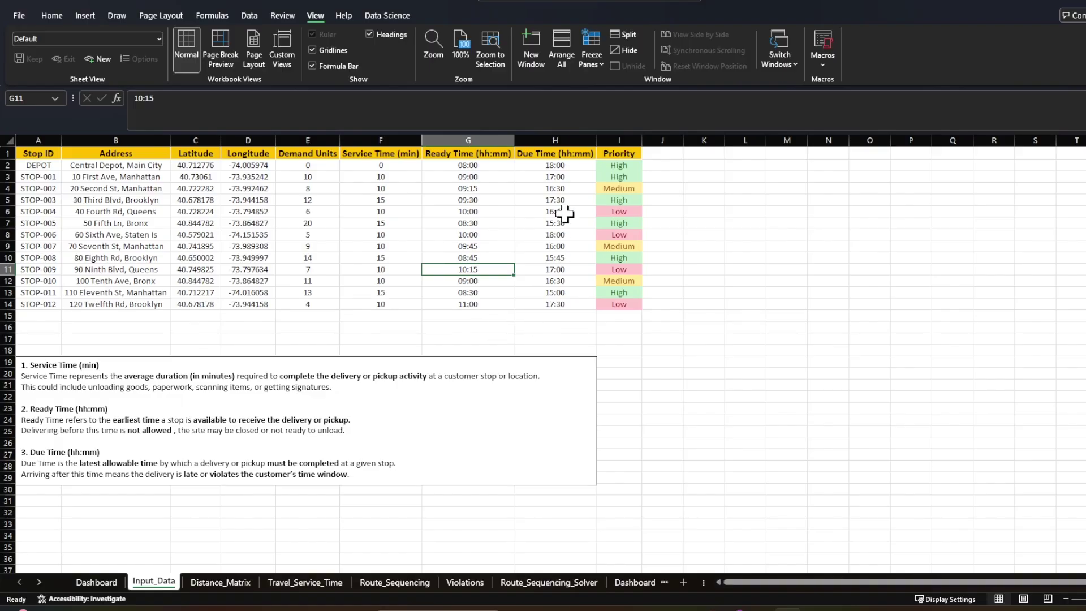
pyautogui.click(549, 189)
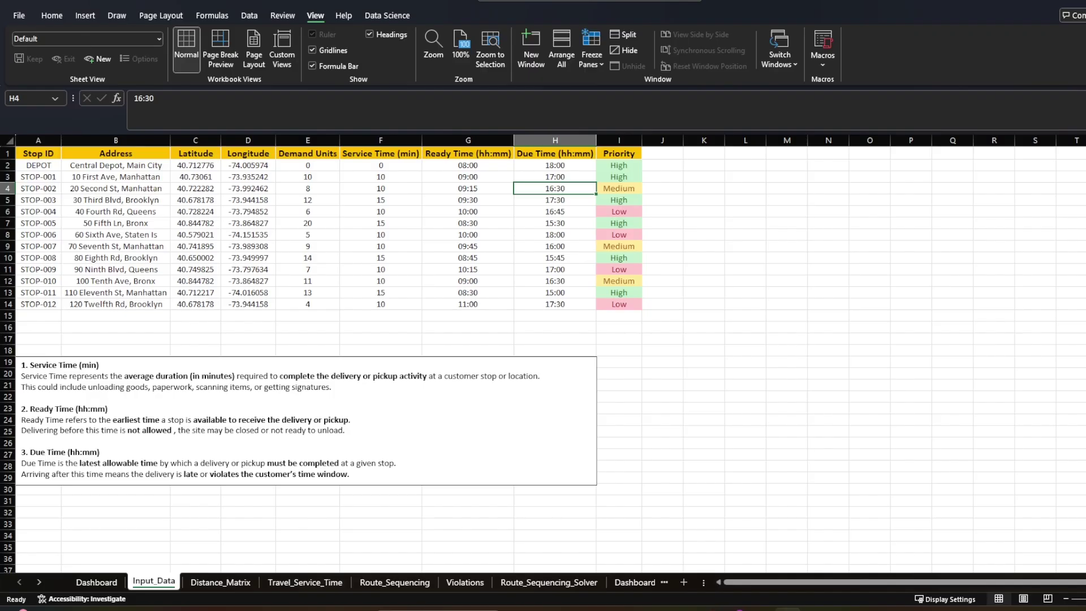
pyautogui.click(574, 226)
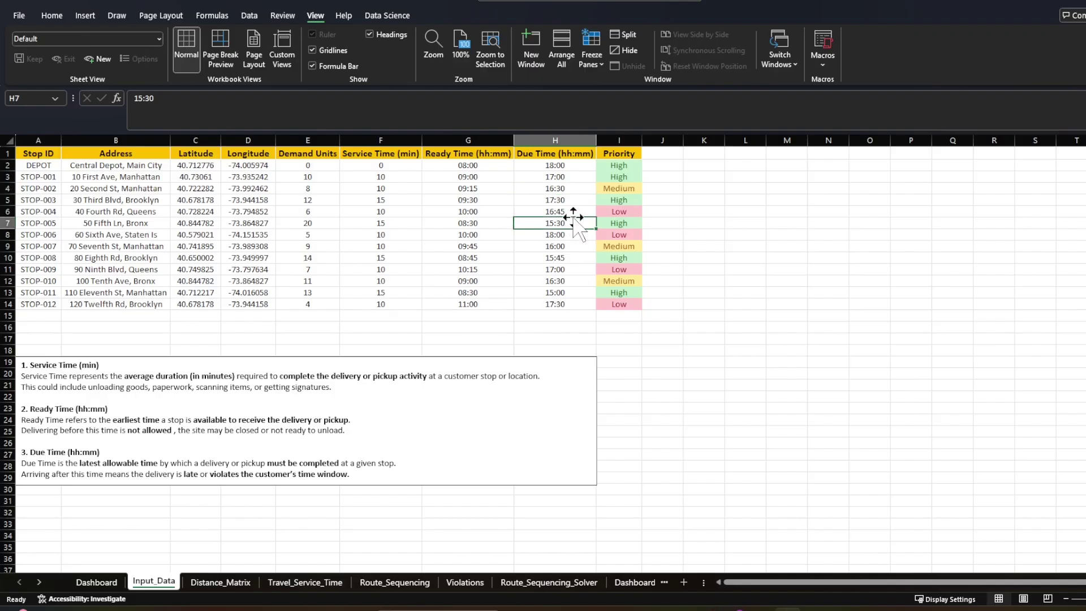
pyautogui.click(564, 165)
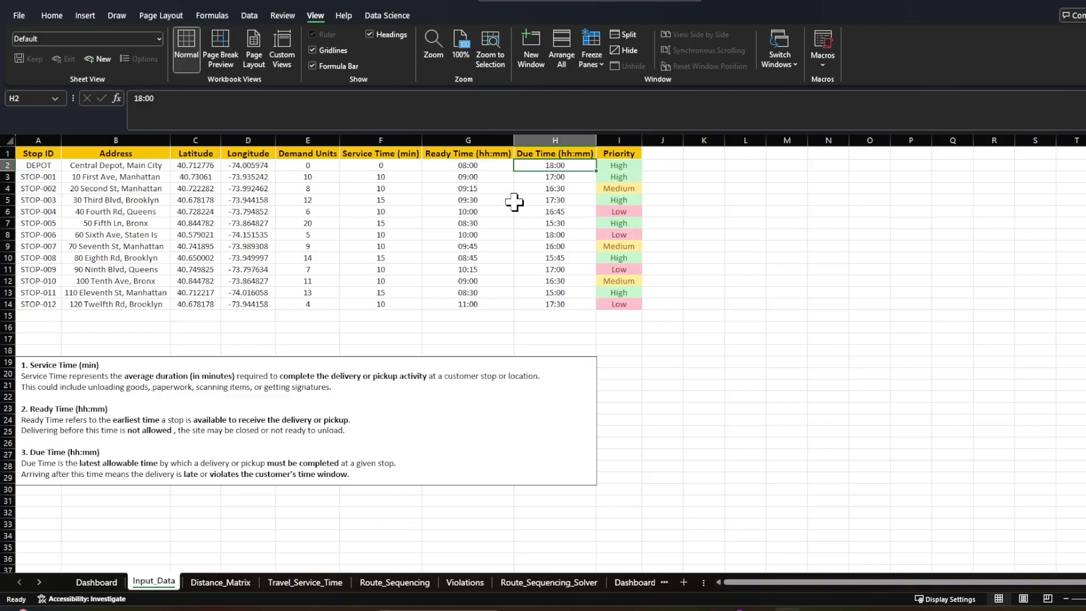
pyautogui.click(503, 247)
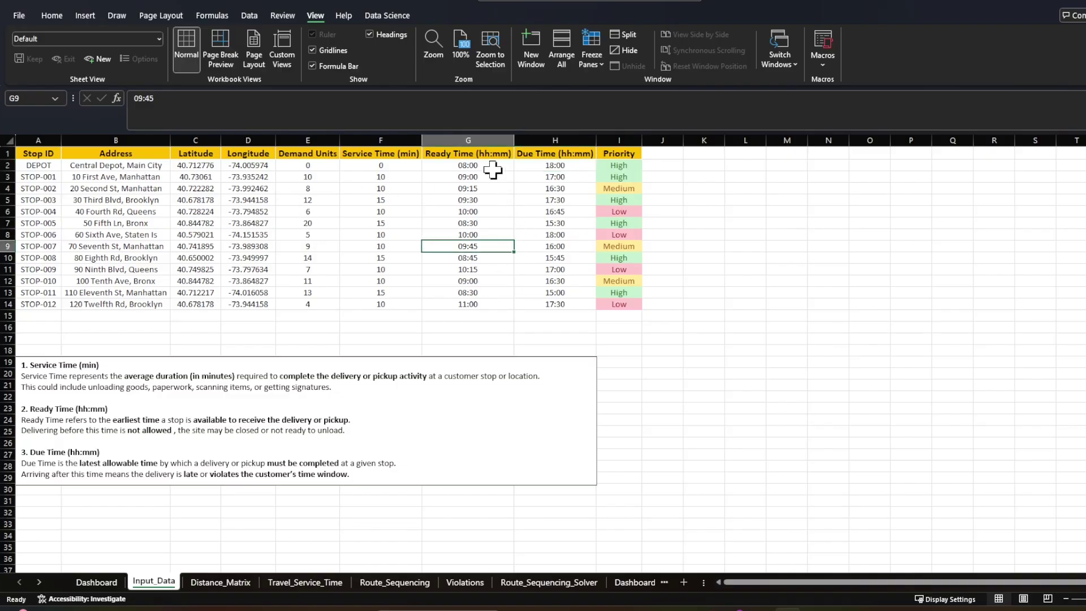
pyautogui.click(493, 169)
pyautogui.click(552, 170)
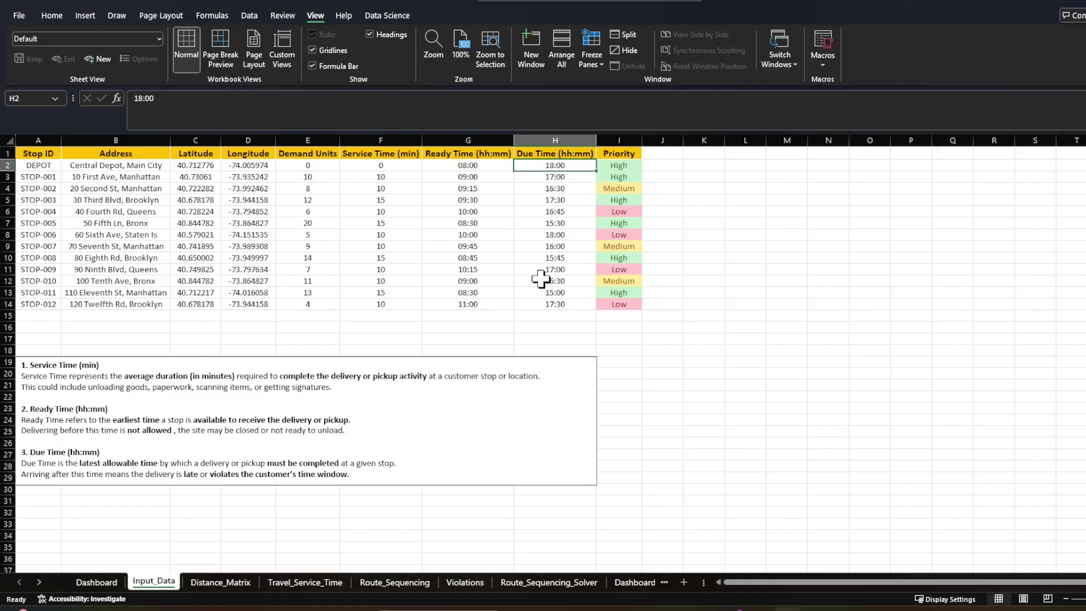
pyautogui.moveTo(656, 212); pyautogui.dragTo(656, 224)
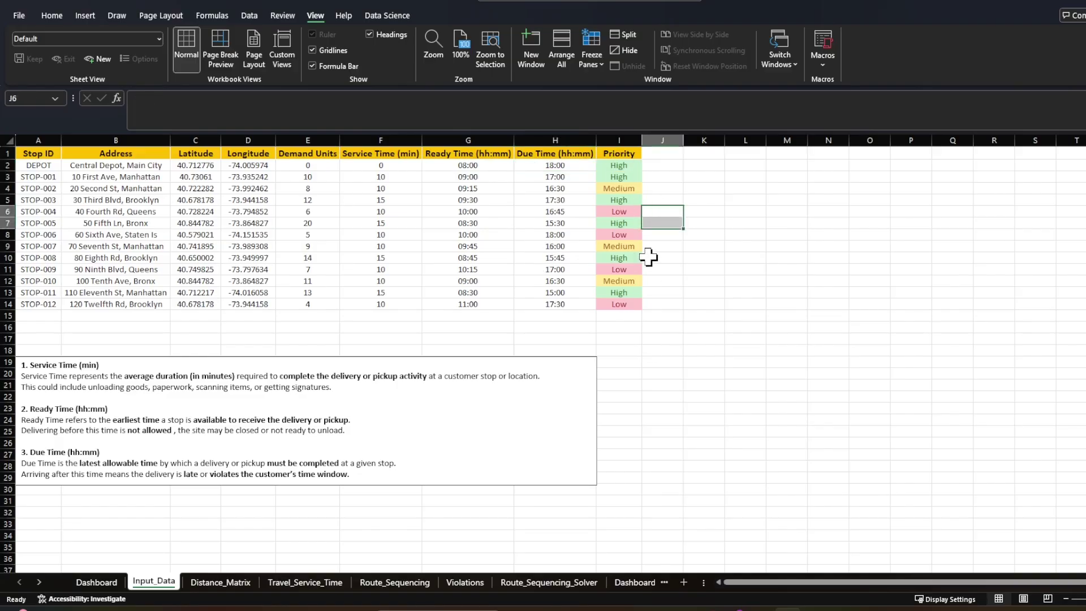
pyautogui.click(694, 351)
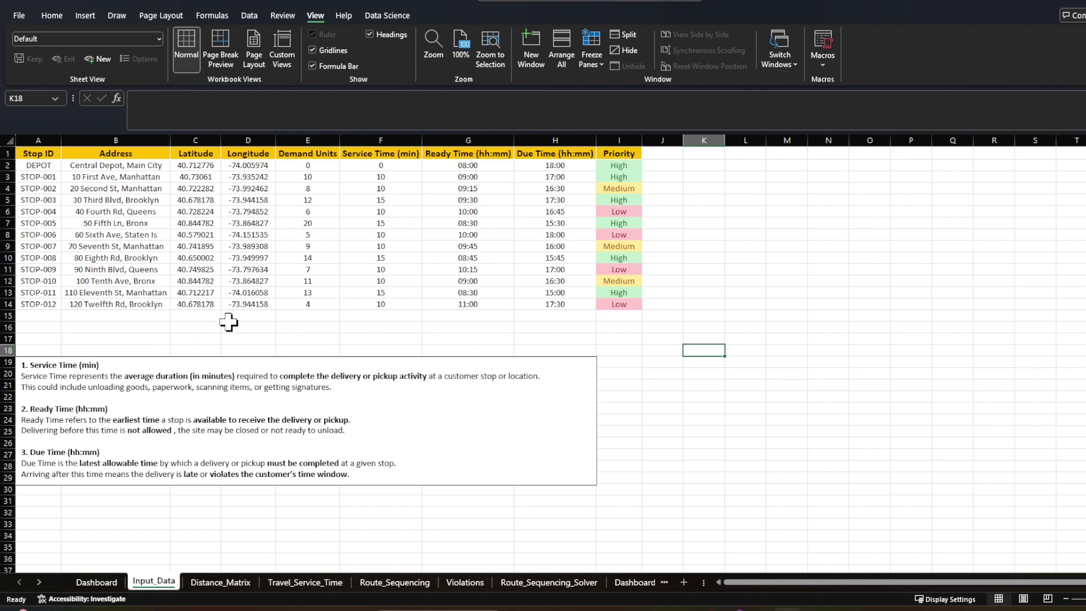
pyautogui.click(223, 581)
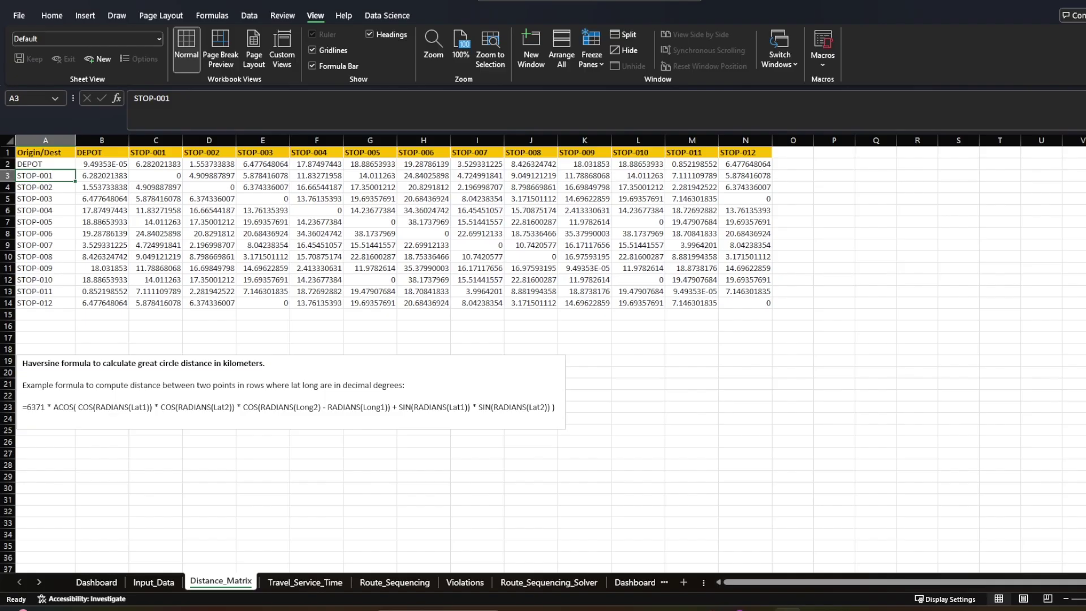
pyautogui.click(110, 211)
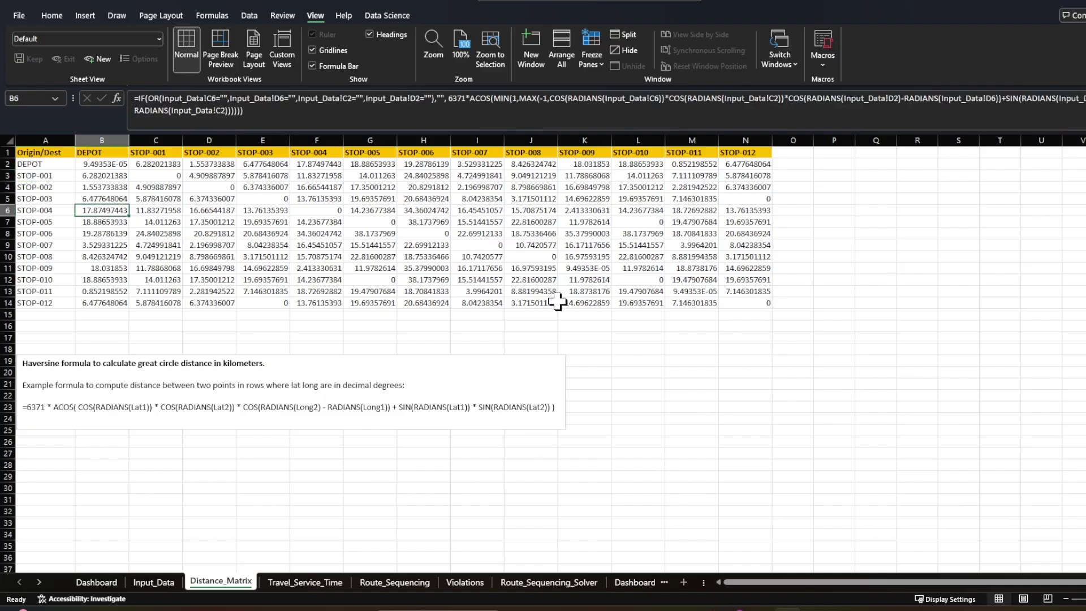
pyautogui.click(633, 326)
pyautogui.click(691, 337)
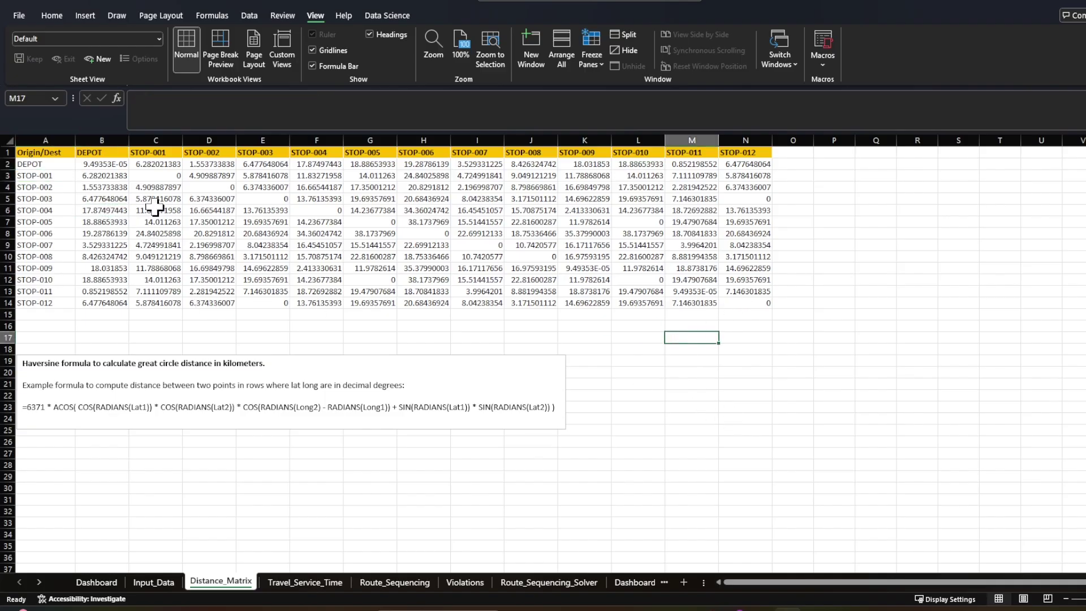
pyautogui.click(105, 197)
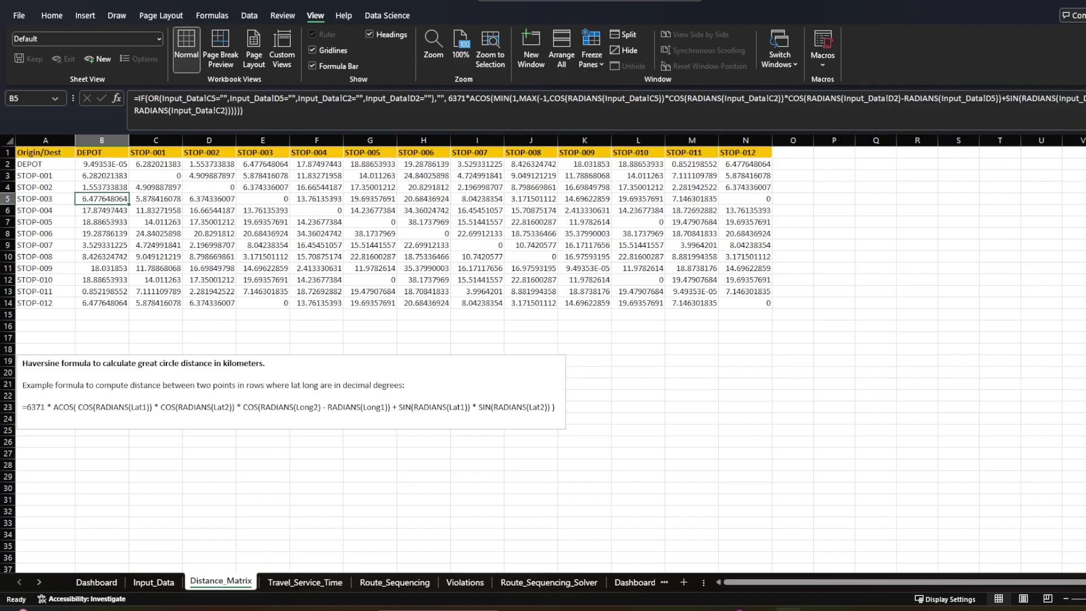
pyautogui.moveTo(492, 98); pyautogui.dragTo(537, 98)
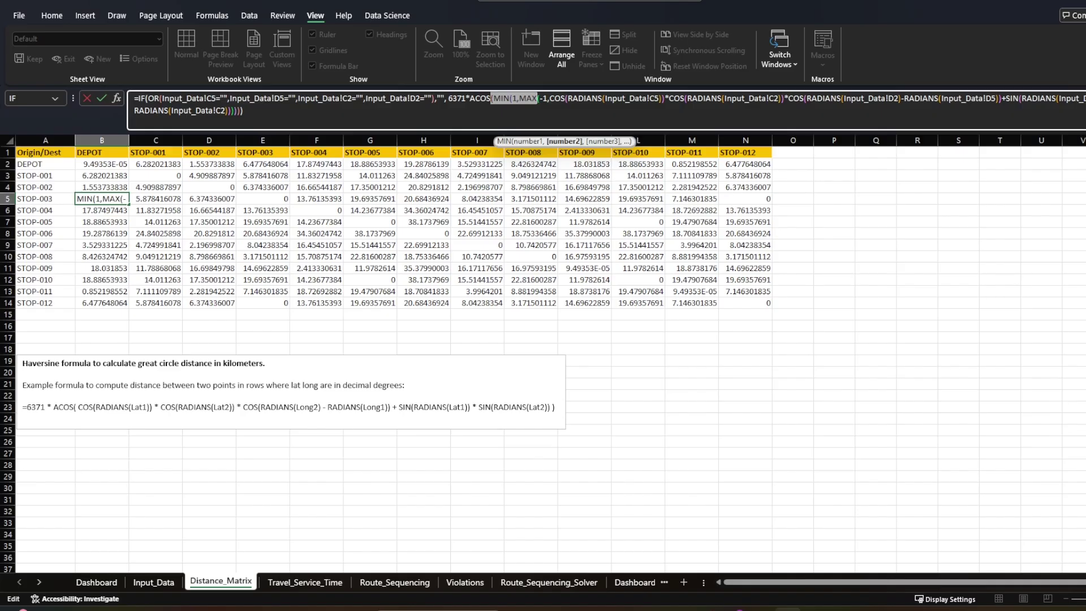
pyautogui.press('End')
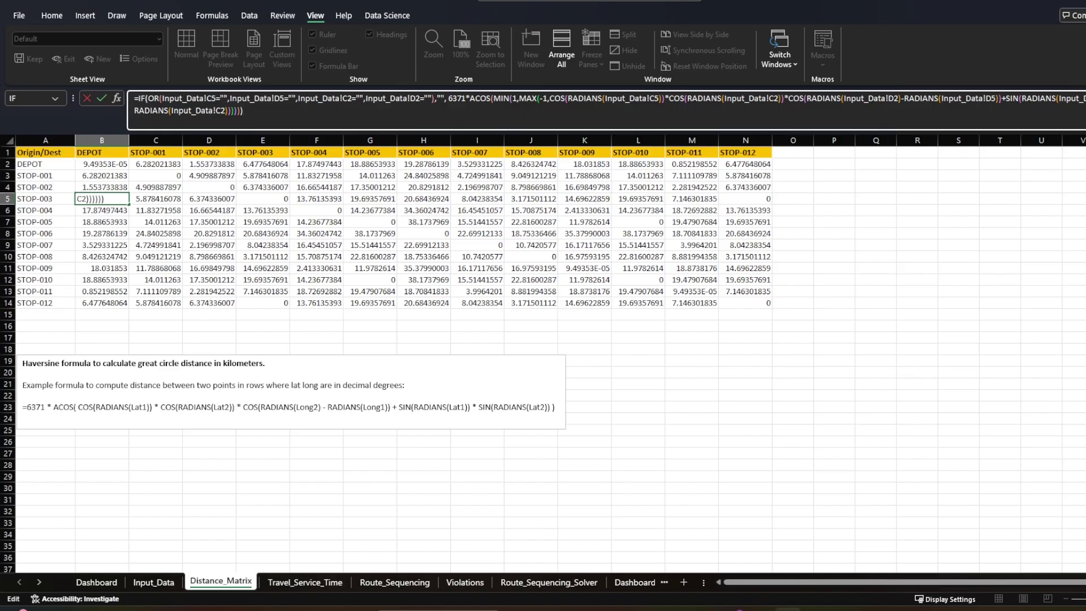
pyautogui.click(800, 410)
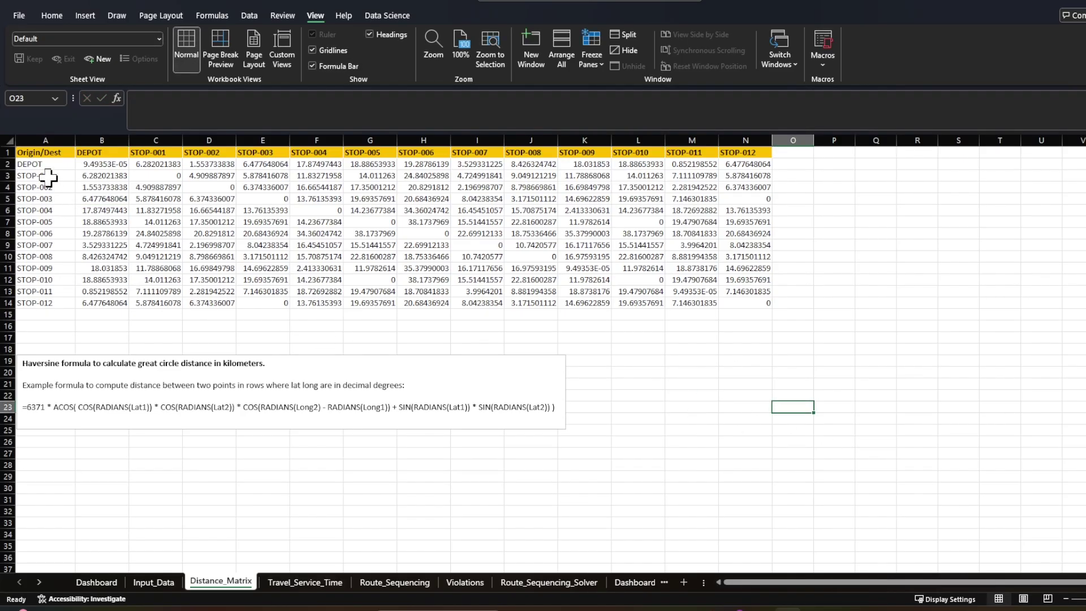
pyautogui.moveTo(49, 177); pyautogui.dragTo(45, 305)
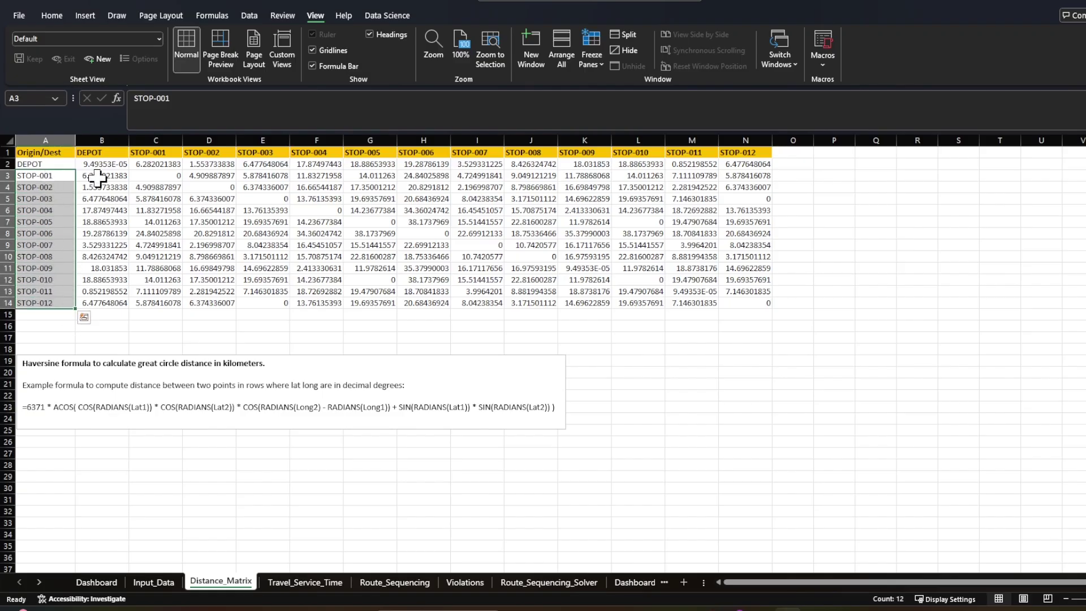
# Inspect the stop headers, the DEPOT label and the distance formulas in C2 and C4.
pyautogui.moveTo(149, 153); pyautogui.dragTo(761, 154)
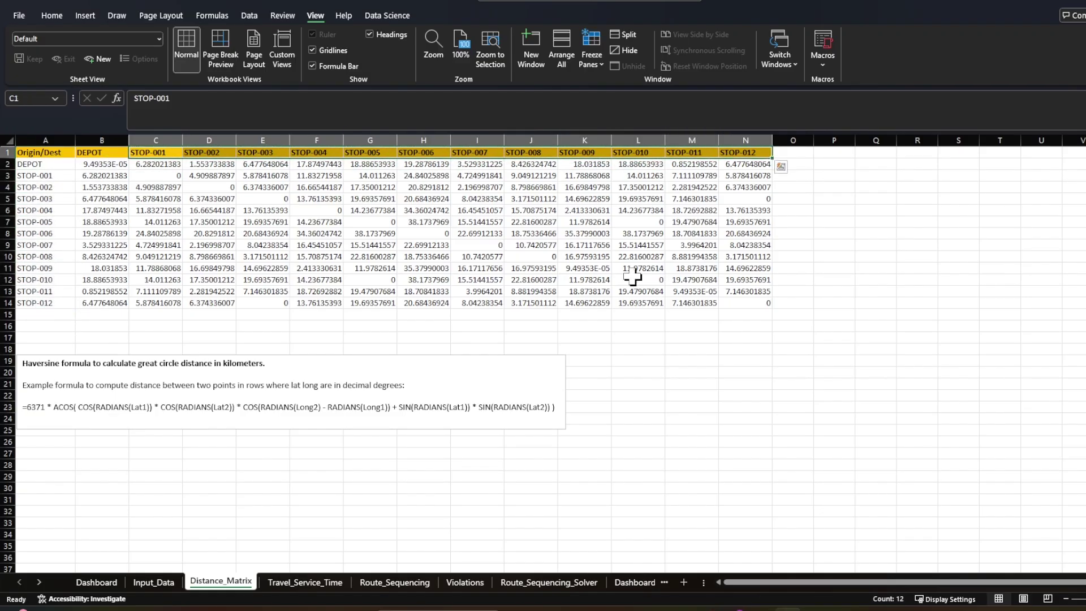
pyautogui.click(150, 165)
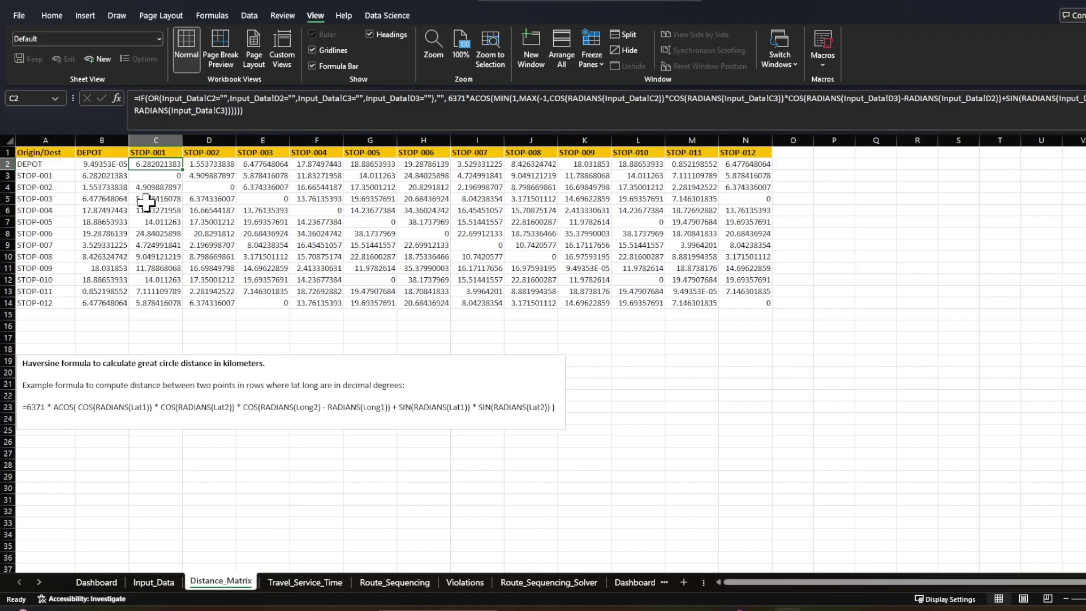
pyautogui.click(38, 166)
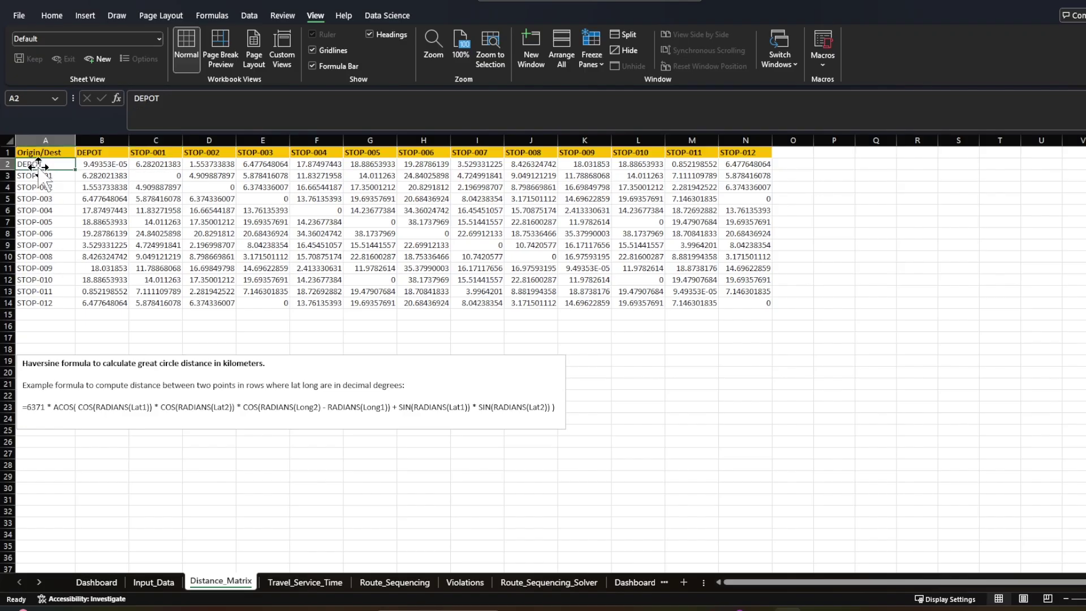
pyautogui.click(162, 156)
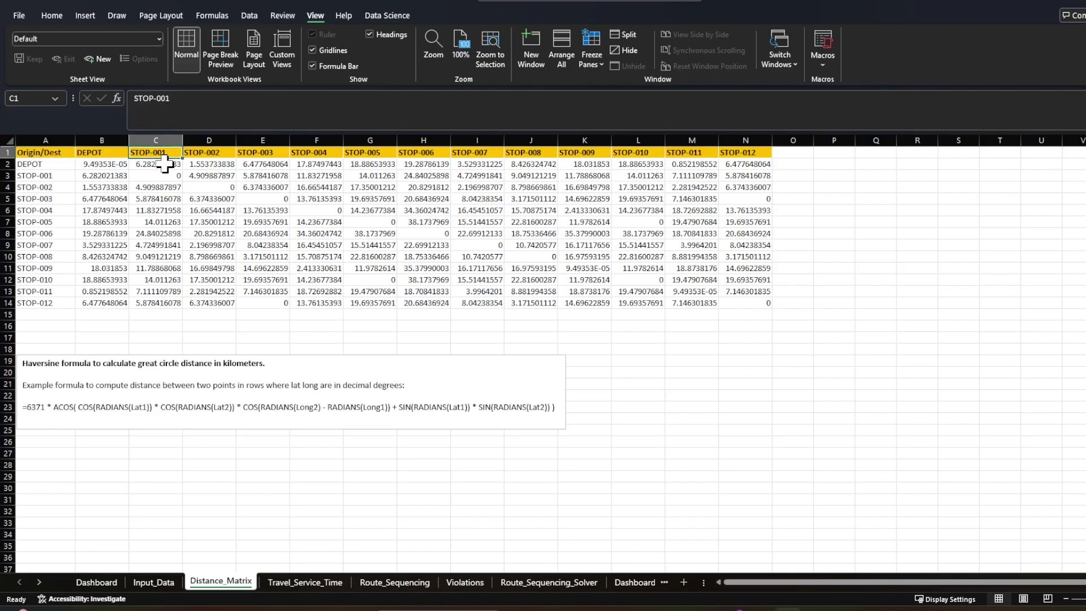
pyautogui.click(159, 166)
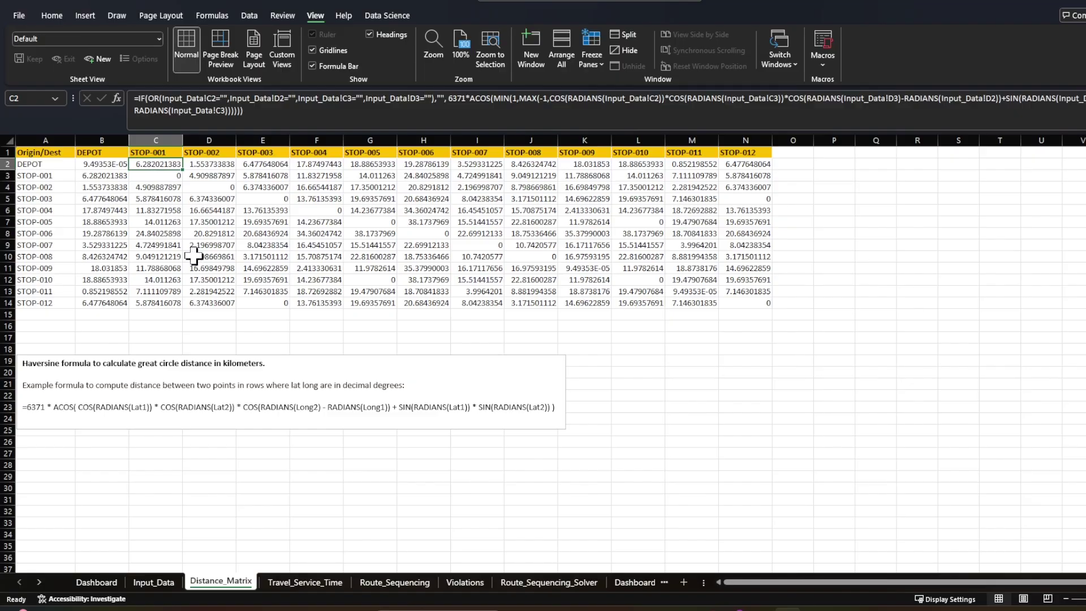
pyautogui.click(213, 329)
pyautogui.click(167, 189)
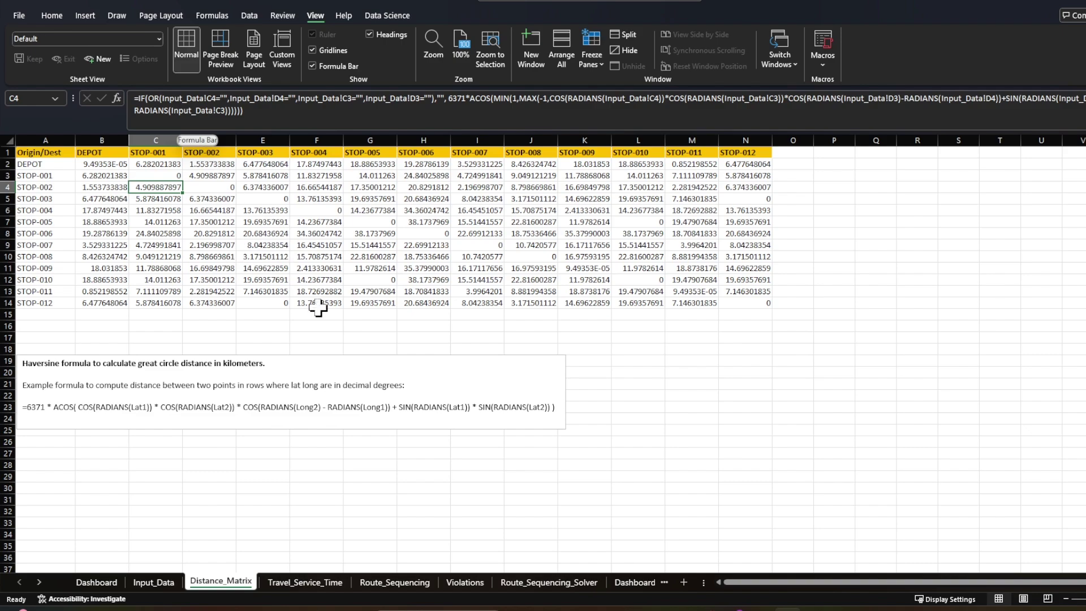
pyautogui.click(393, 339)
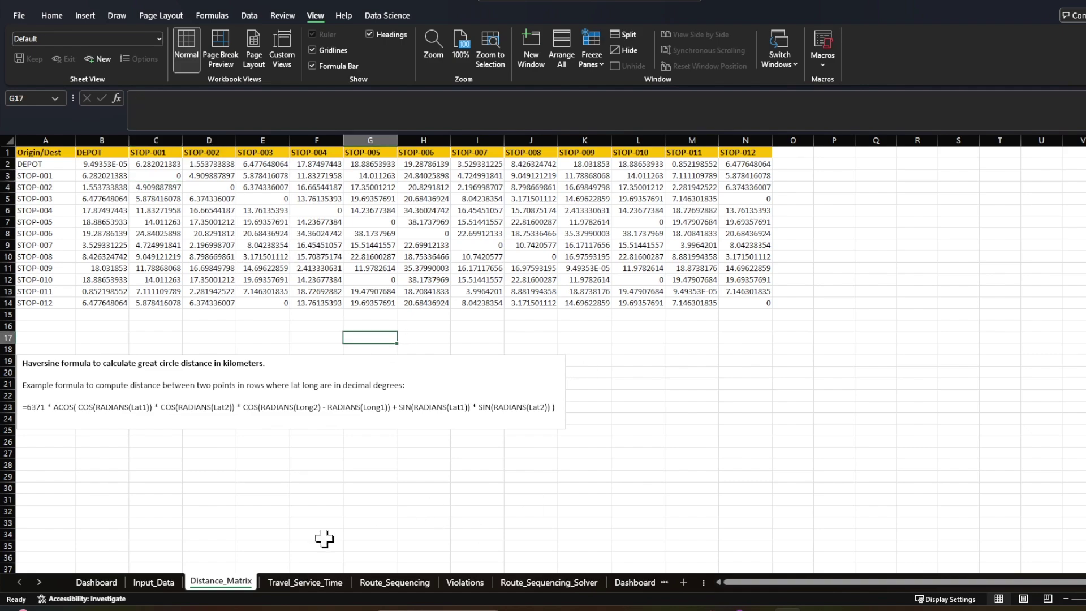
pyautogui.click(317, 582)
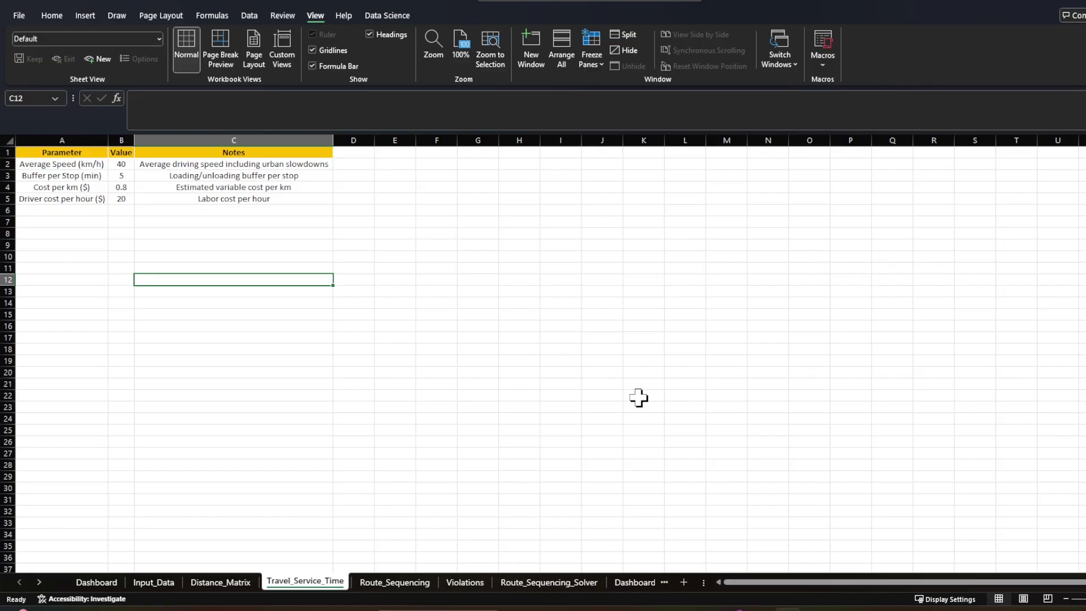
# Check the parameters: 40 km/h speed, 5-minute buffer, $0.8 per km and $20 driver hourly cost.
pyautogui.click(116, 169)
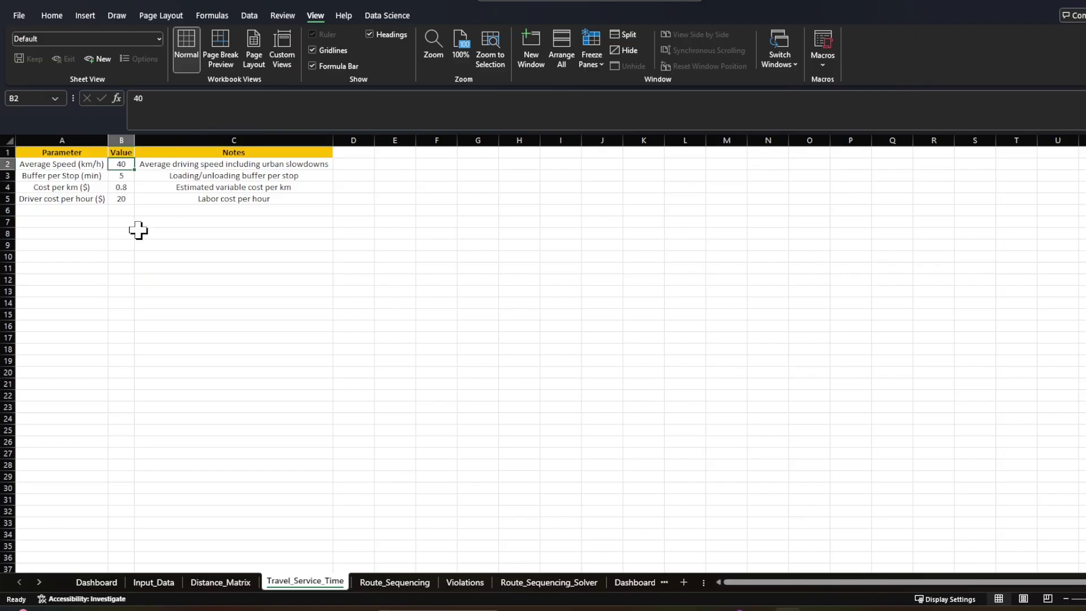
pyautogui.click(119, 176)
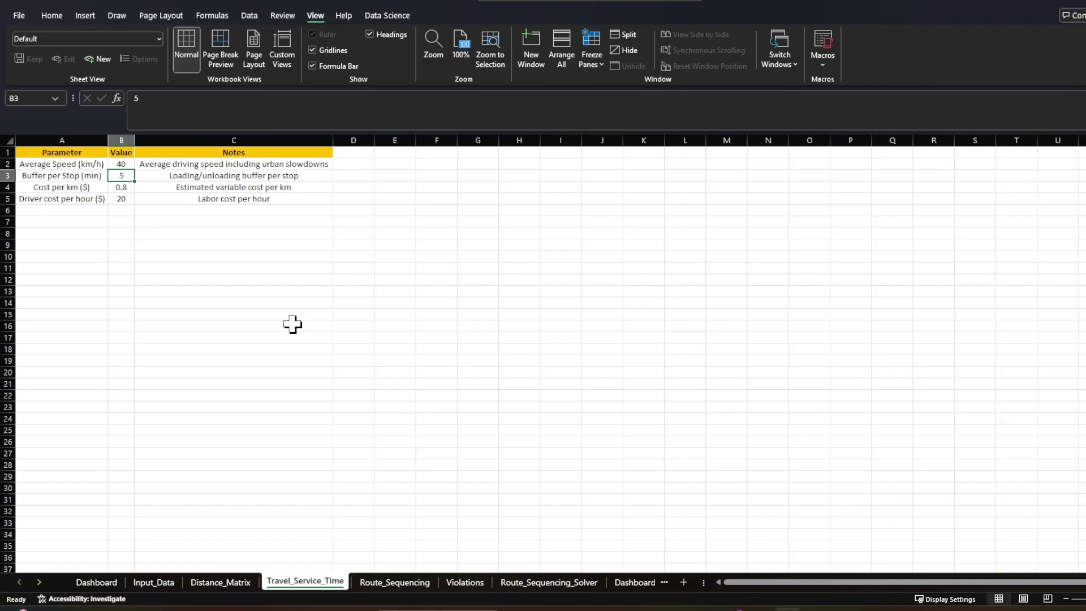
pyautogui.click(189, 313)
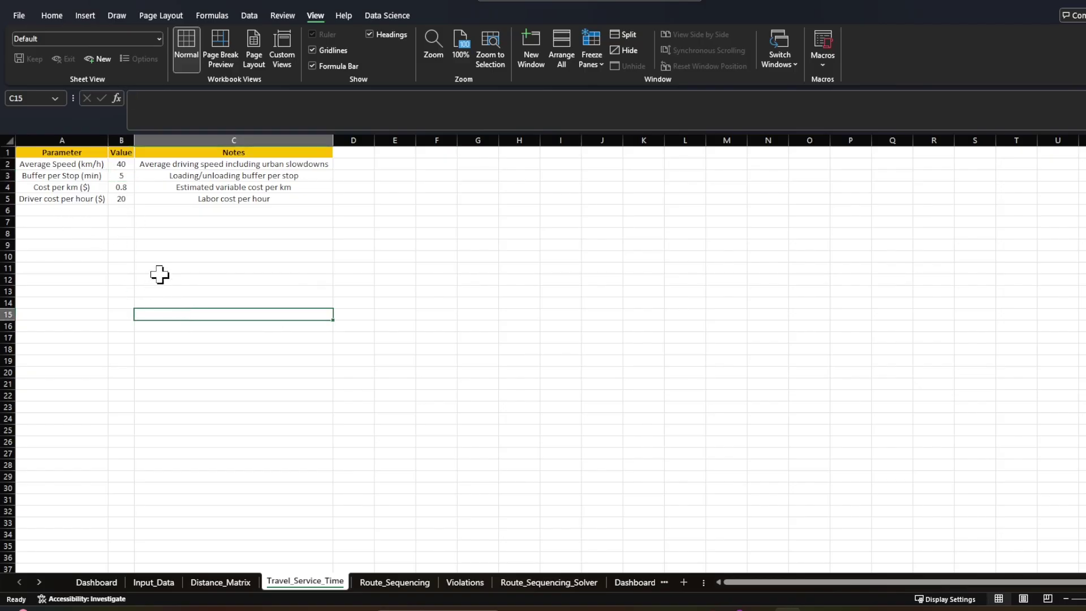
pyautogui.click(131, 188)
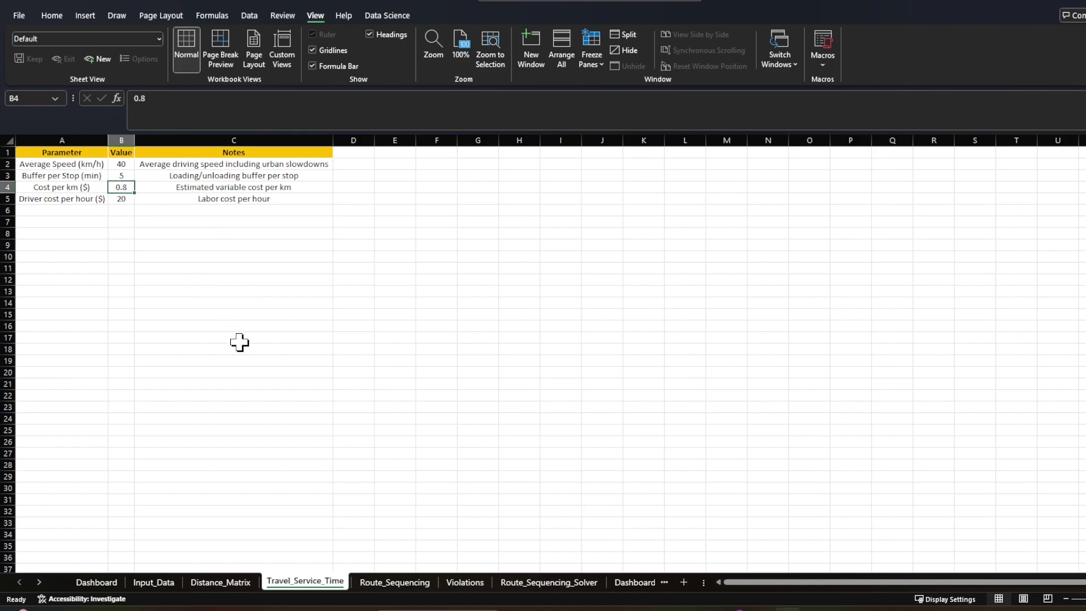
pyautogui.click(165, 270)
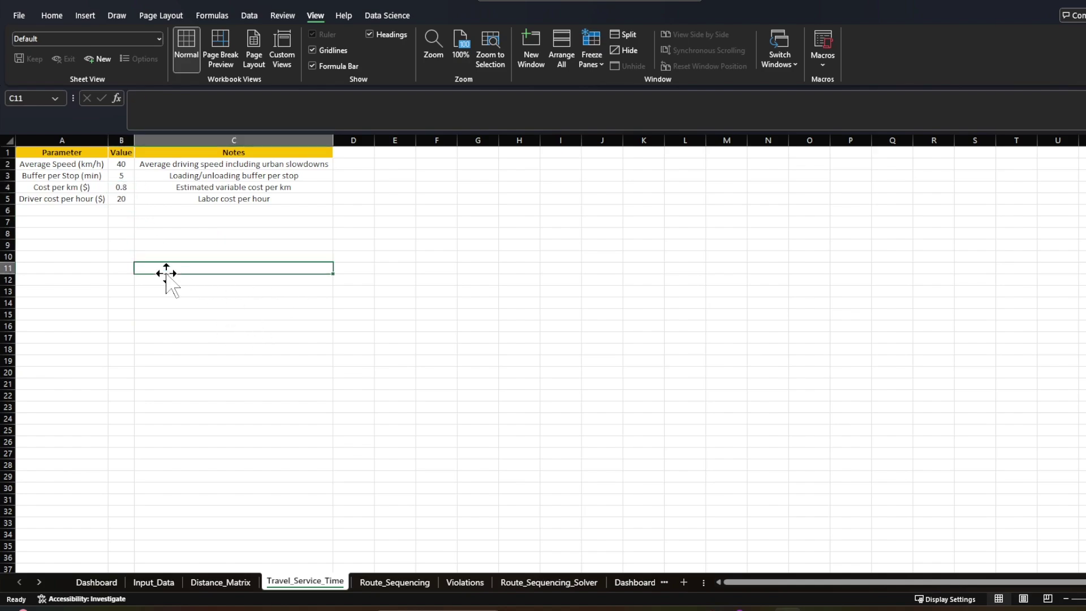
pyautogui.click(127, 200)
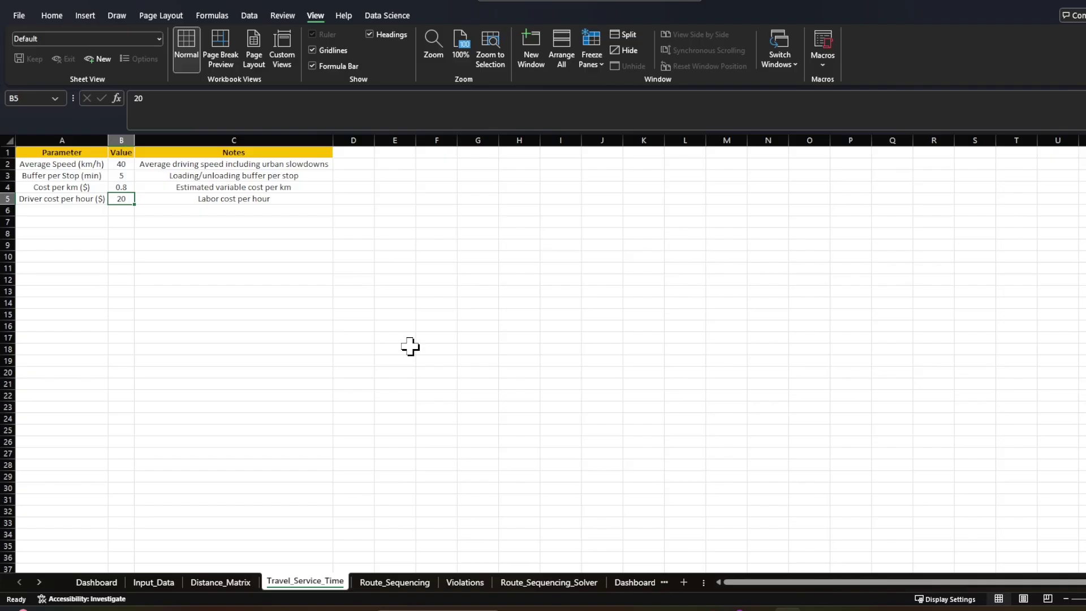
pyautogui.click(376, 583)
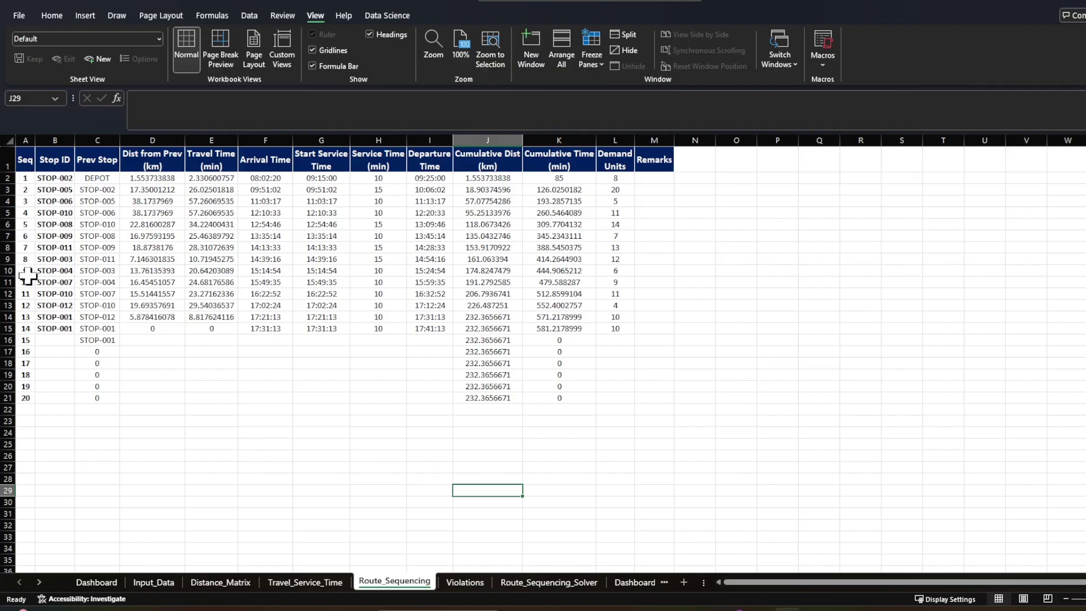
pyautogui.click(103, 166)
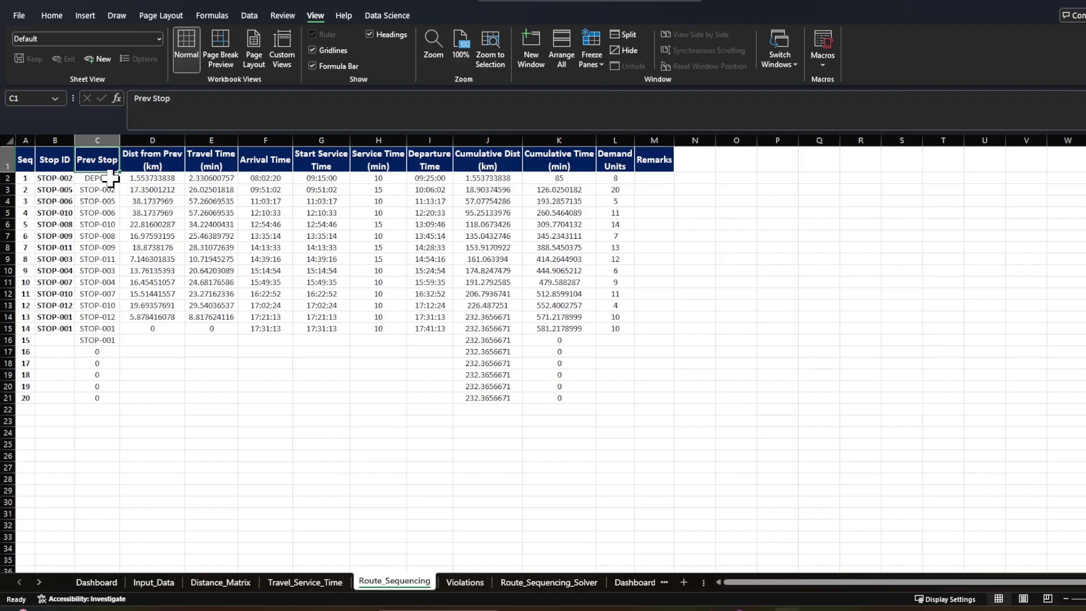
pyautogui.click(140, 164)
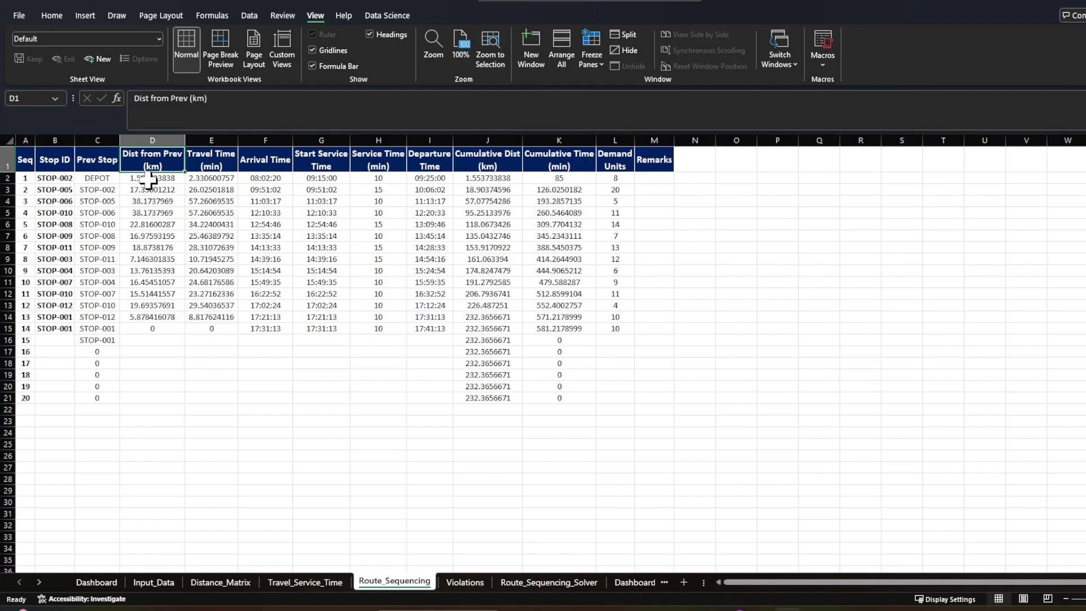
pyautogui.click(213, 177)
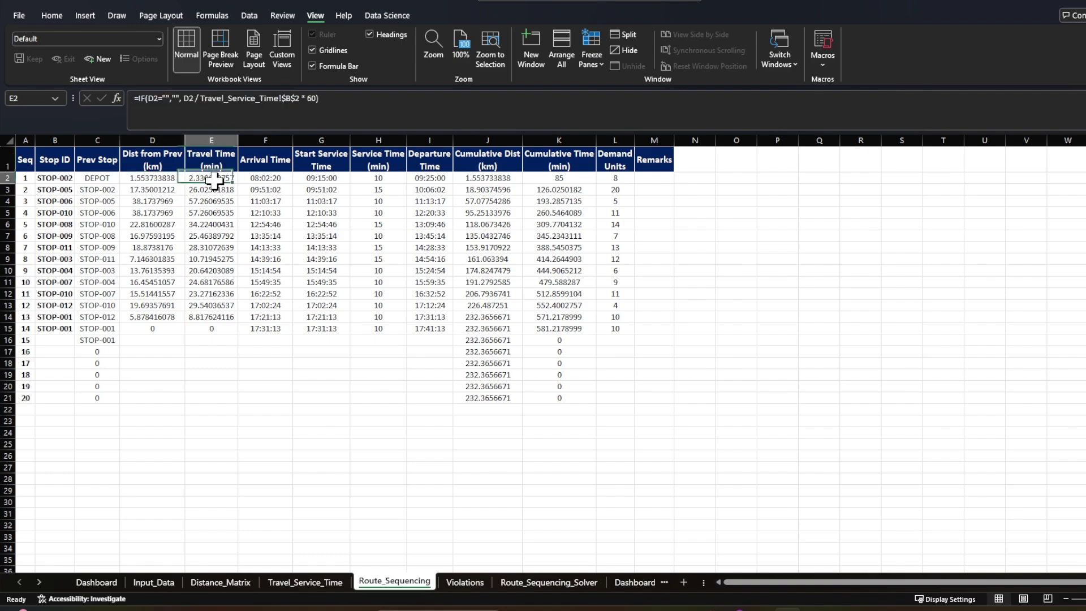
pyautogui.click(281, 179)
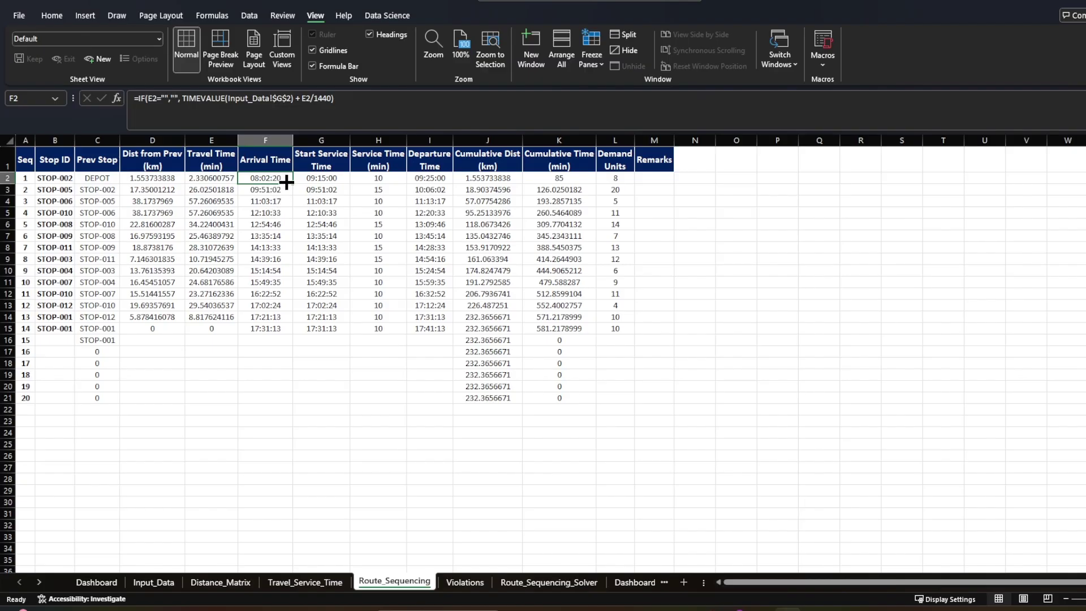
pyautogui.click(312, 177)
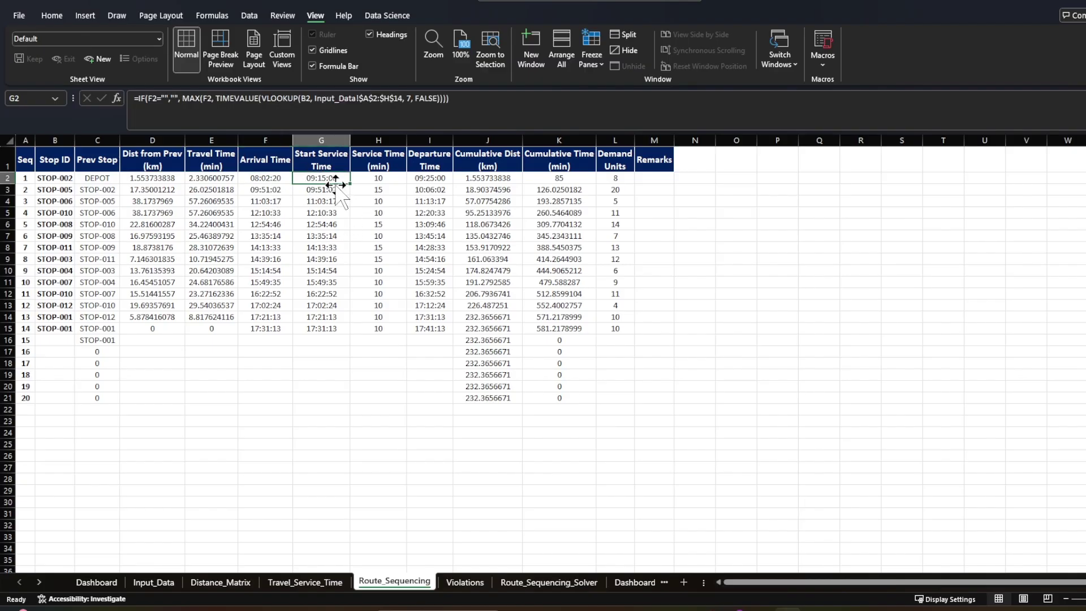
pyautogui.click(425, 178)
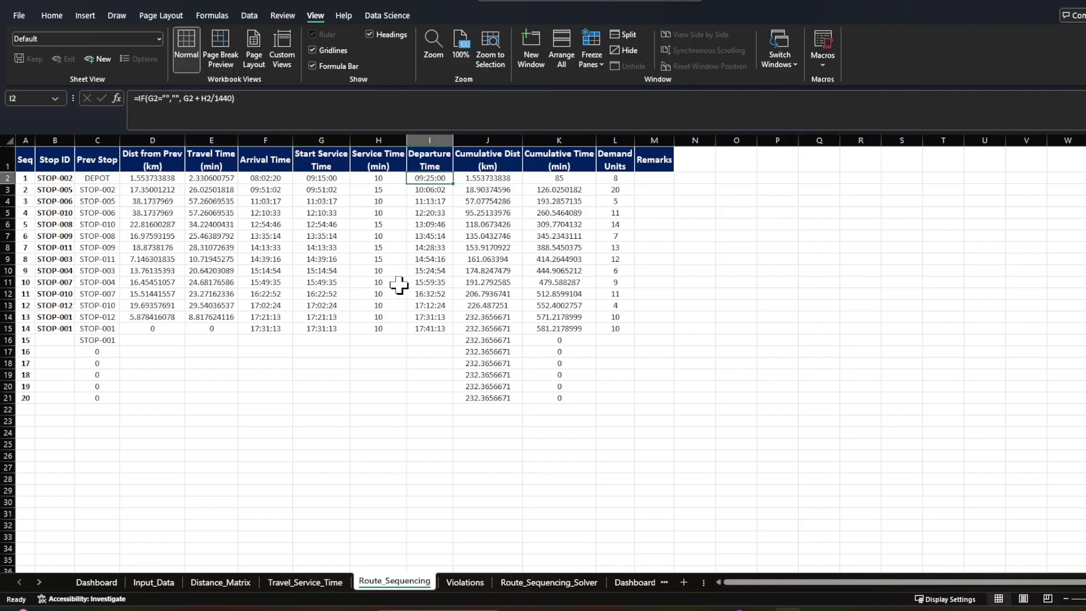
pyautogui.click(485, 179)
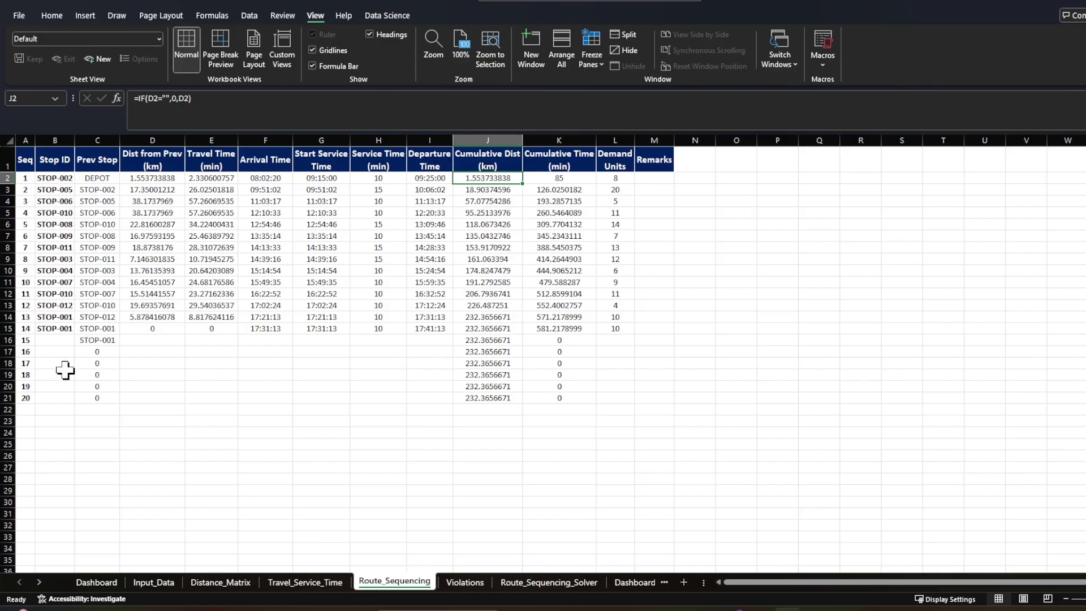
pyautogui.click(571, 180)
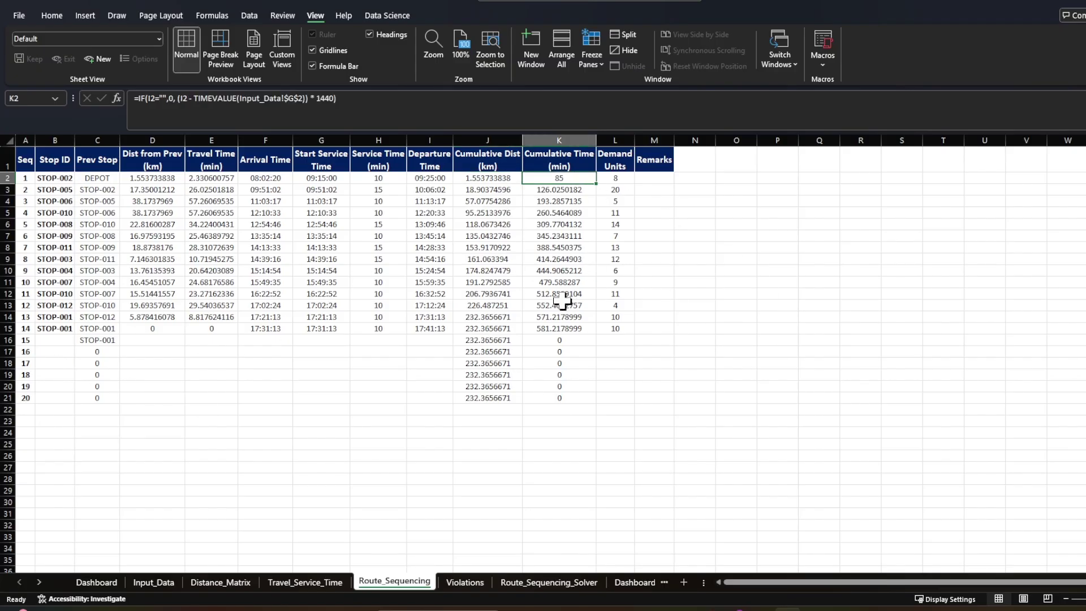
pyautogui.click(624, 180)
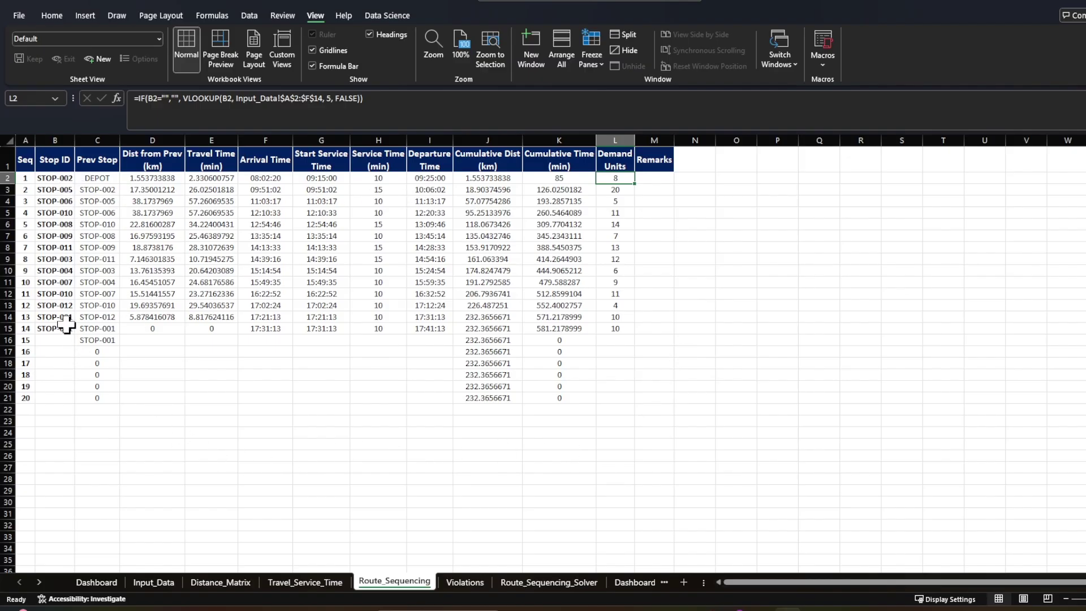
pyautogui.click(64, 180)
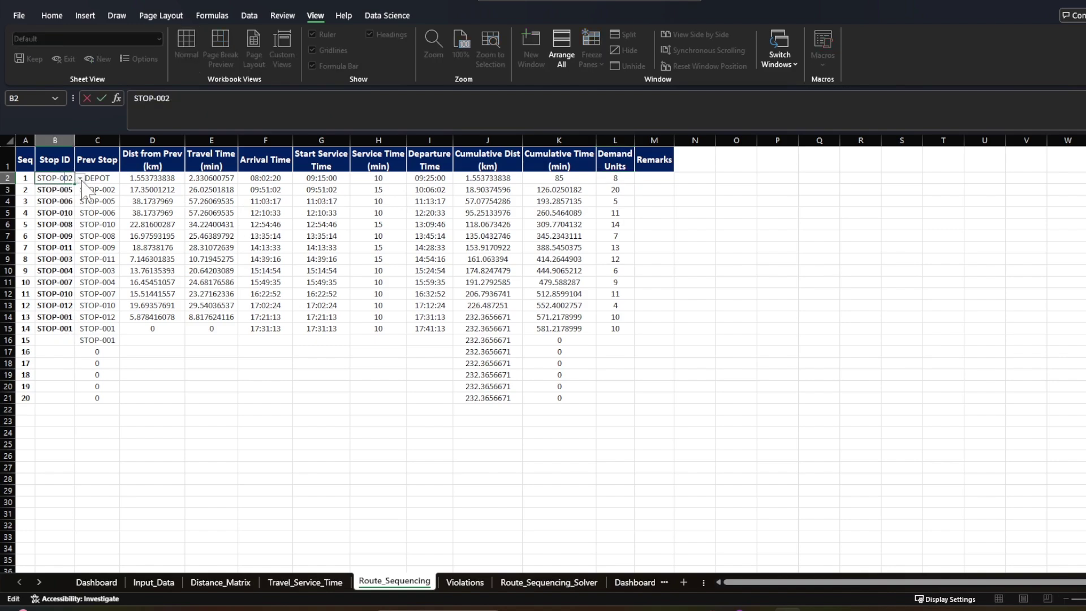
# Set B2's first stop to STOP-004, after briefly trying STOP-003.
pyautogui.click(80, 178)
pyautogui.click(54, 201)
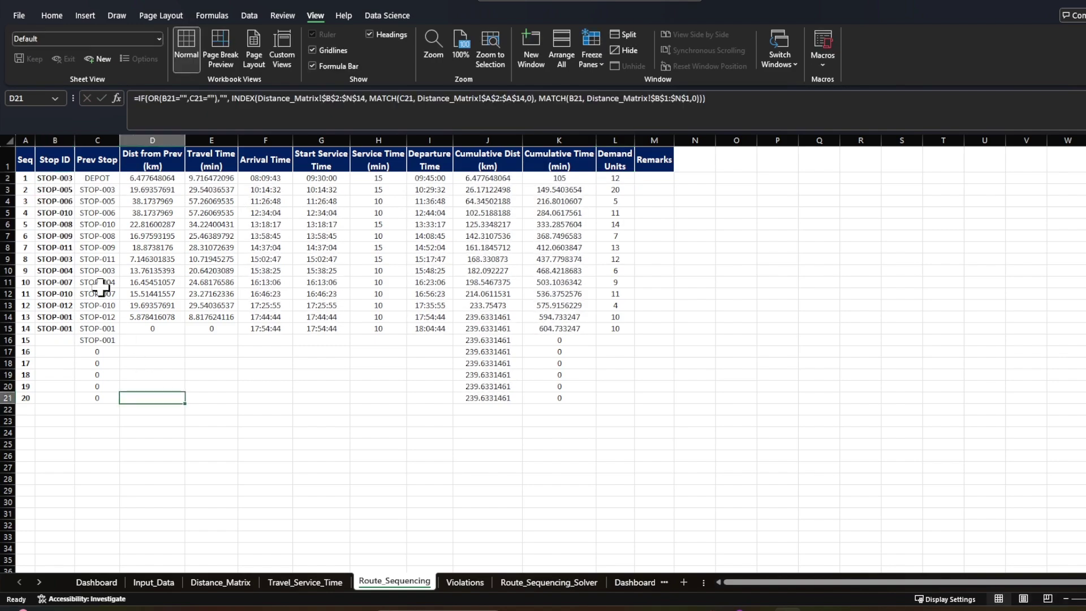
pyautogui.click(80, 178)
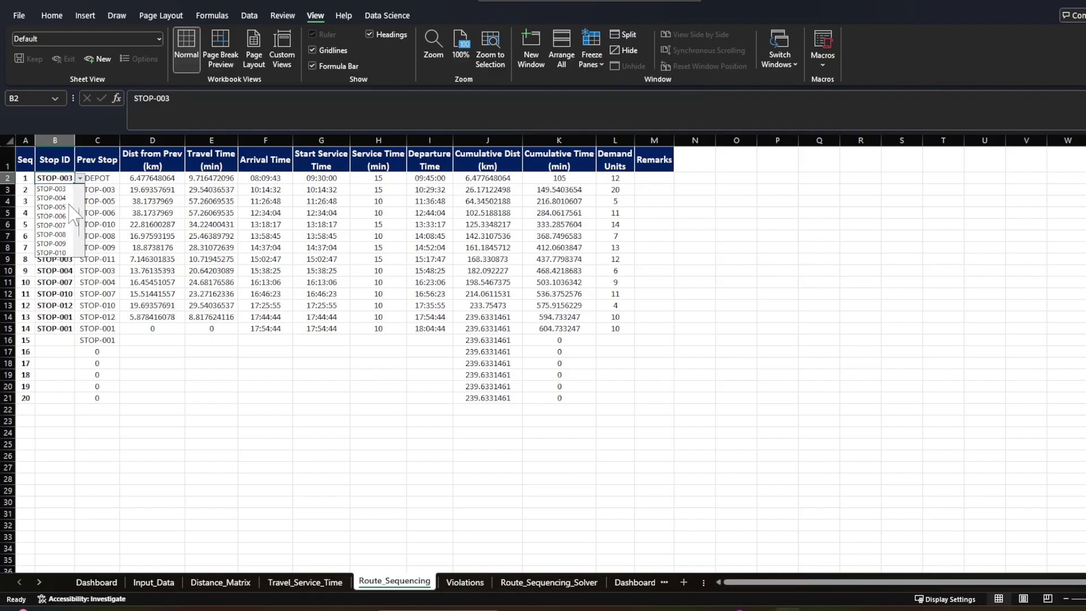
pyautogui.click(51, 198)
pyautogui.click(198, 407)
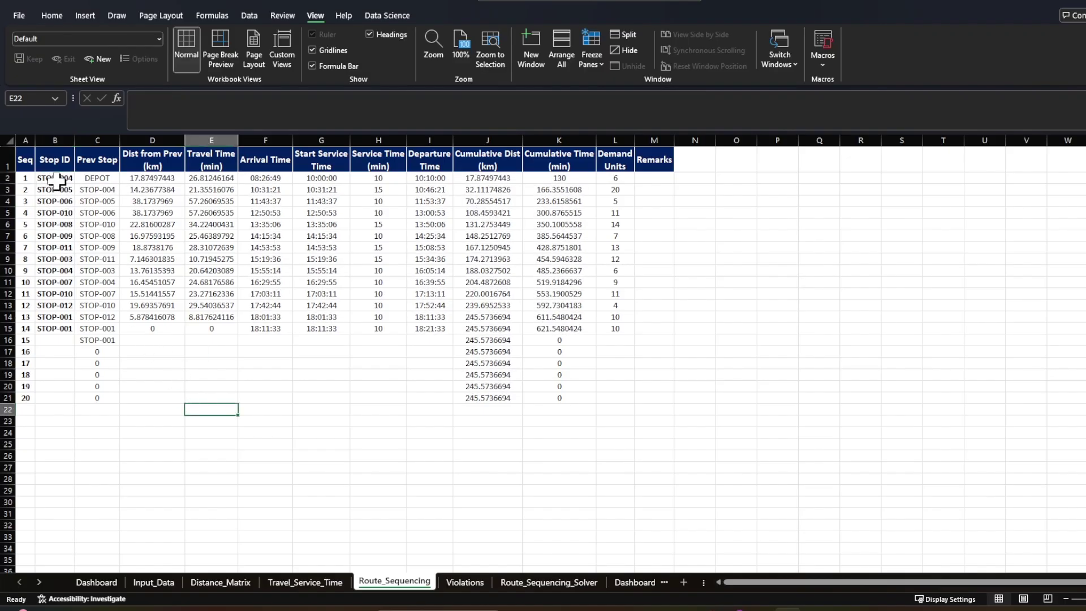
# Review row 2's recalculated previous-stop, distance, travel time, arrival, service start and service time formulas.
pyautogui.click(267, 180)
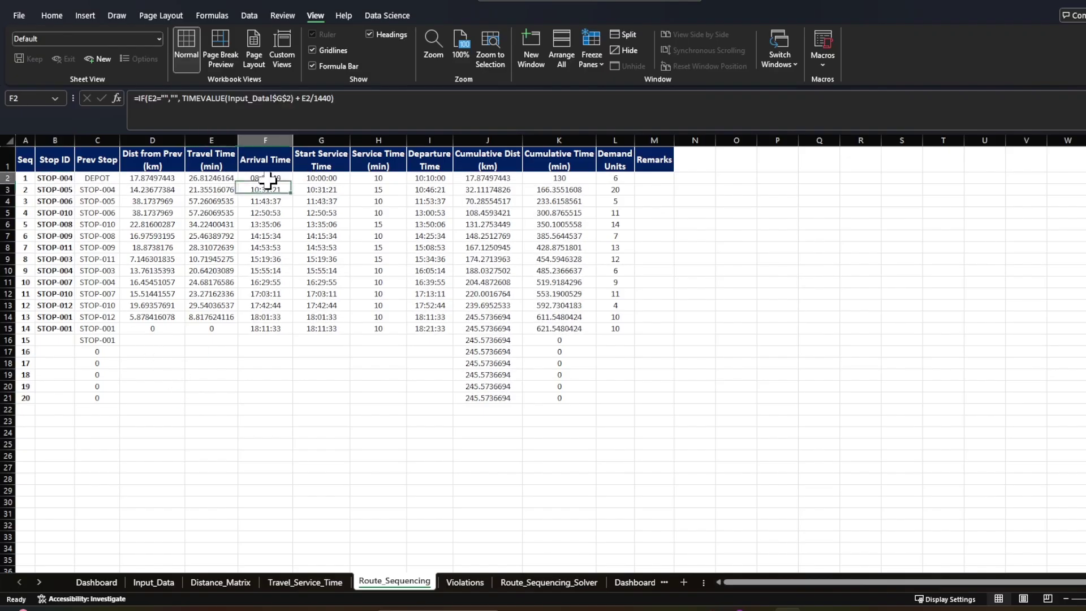
pyautogui.click(320, 180)
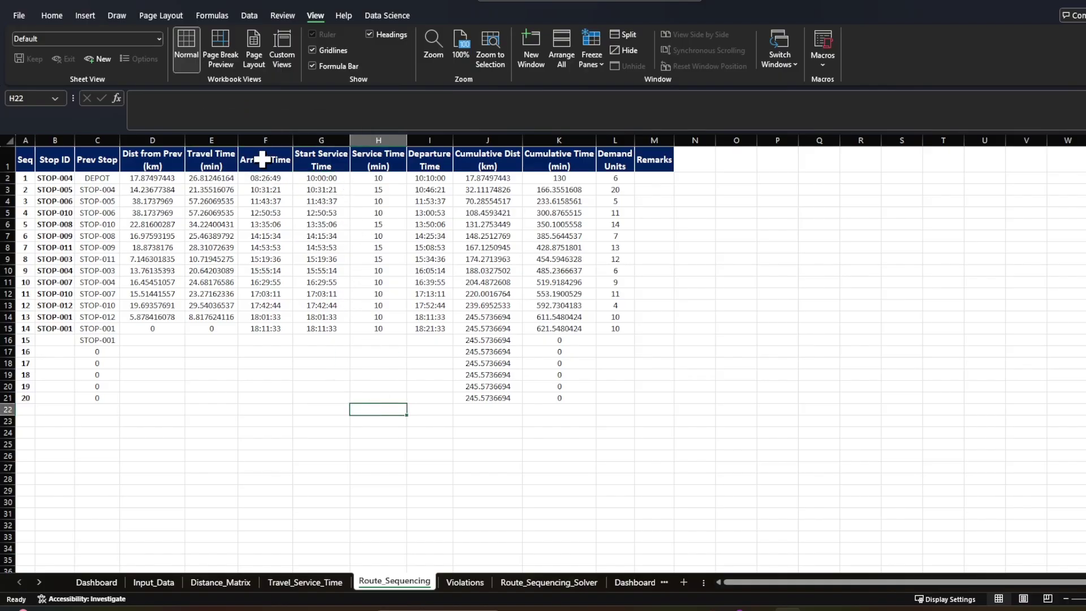
pyautogui.click(272, 178)
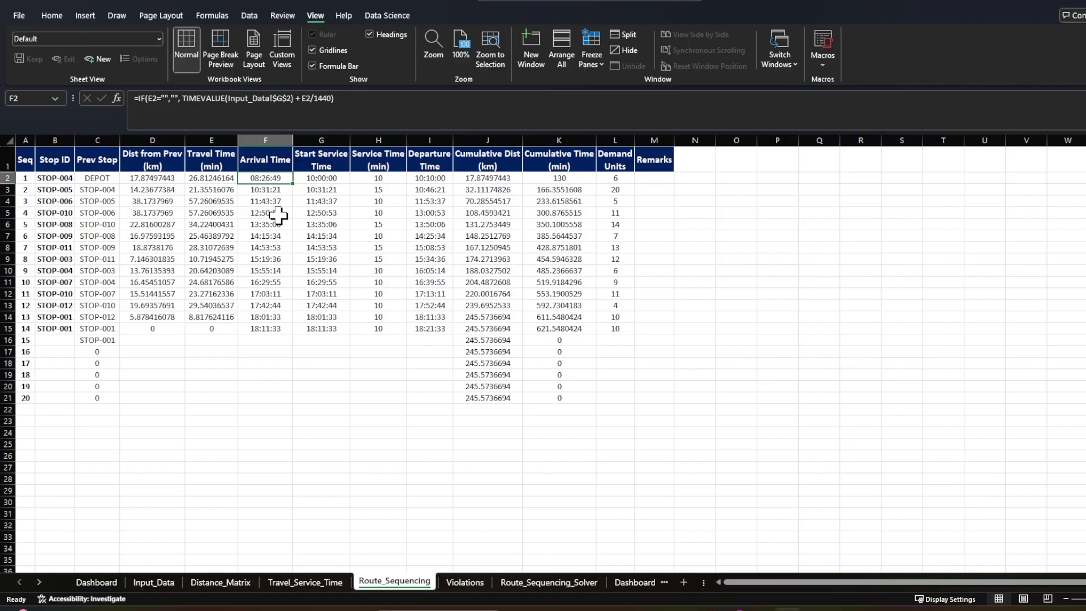
pyautogui.click(101, 181)
pyautogui.click(64, 180)
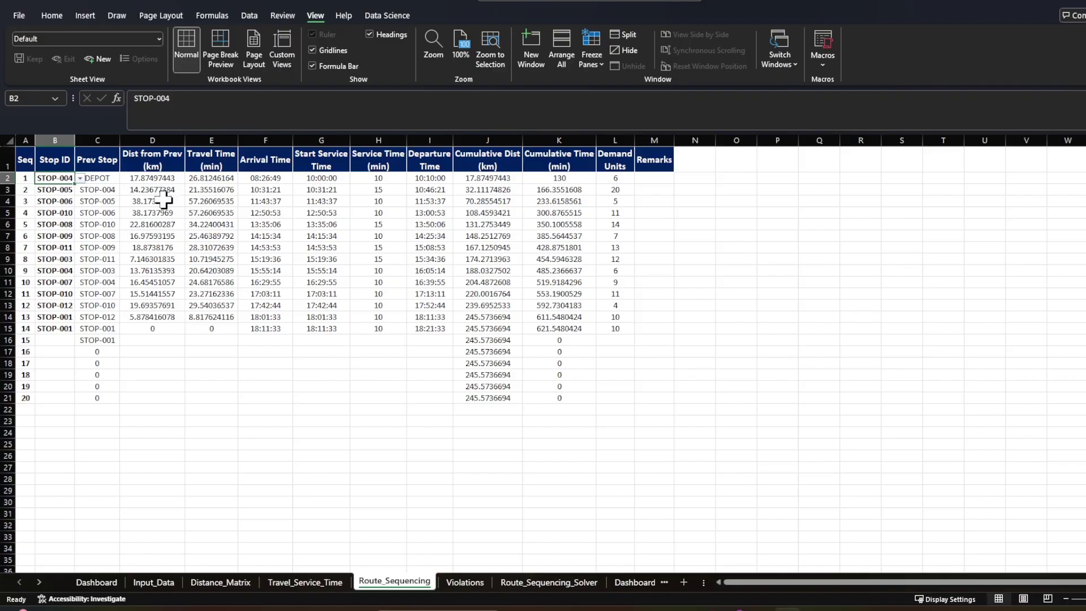
pyautogui.click(150, 180)
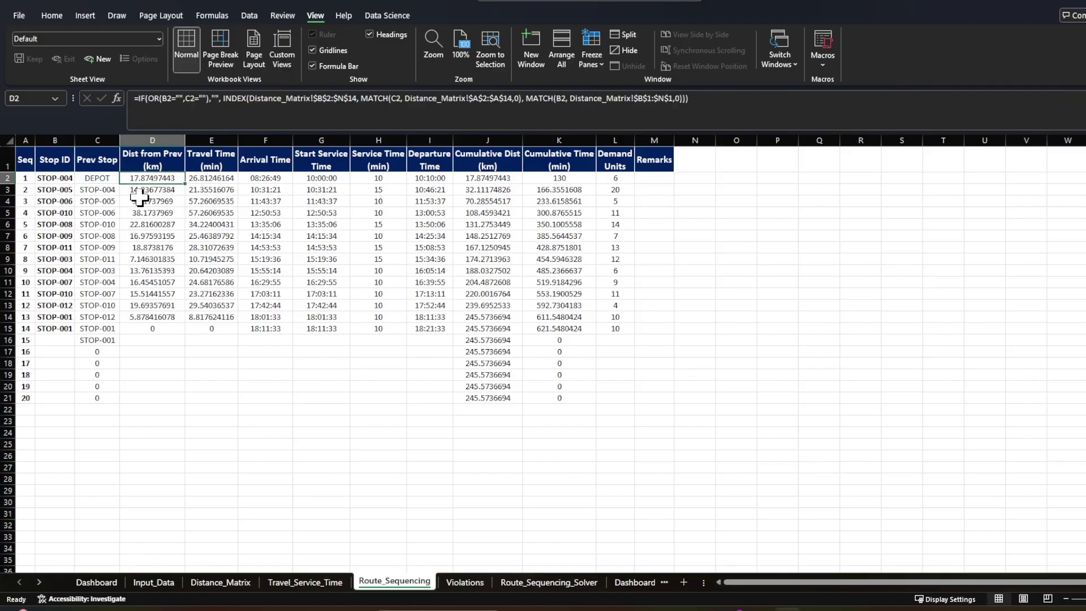
pyautogui.click(208, 179)
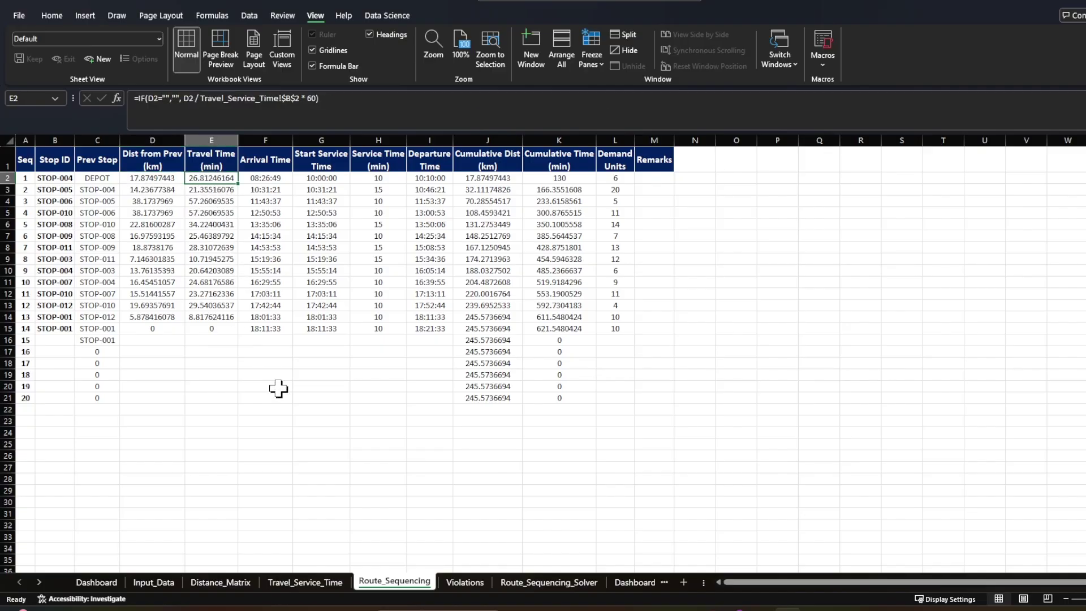
pyautogui.click(281, 412)
pyautogui.click(278, 179)
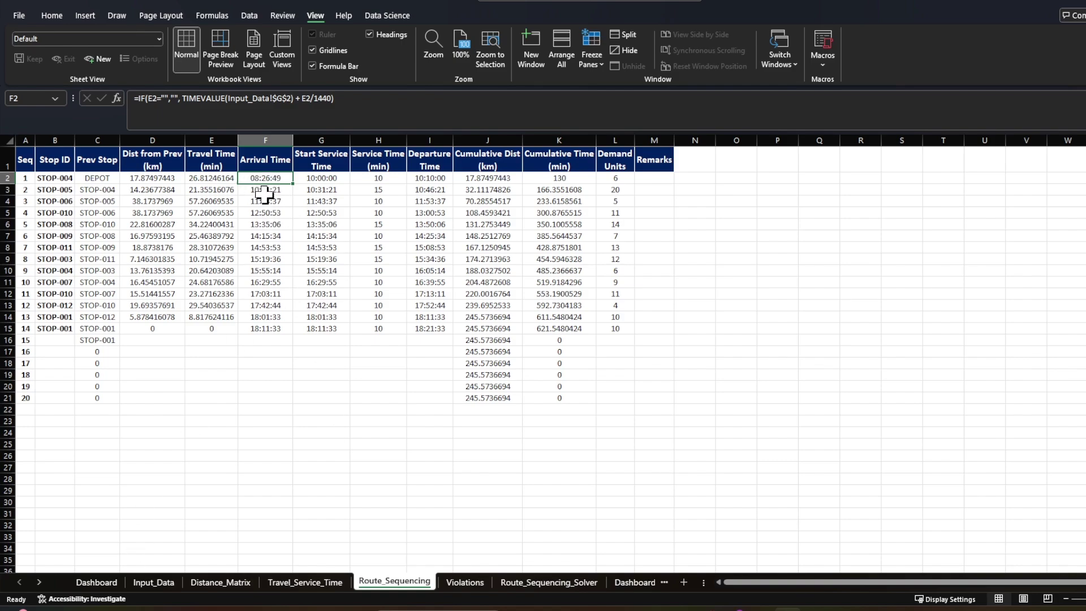
pyautogui.click(203, 180)
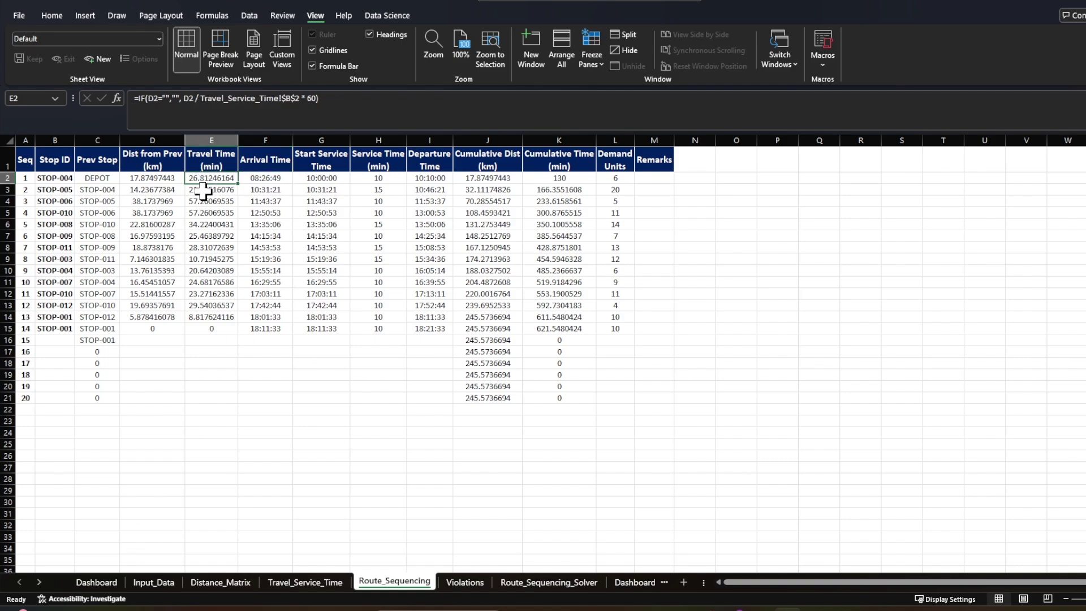
pyautogui.click(321, 180)
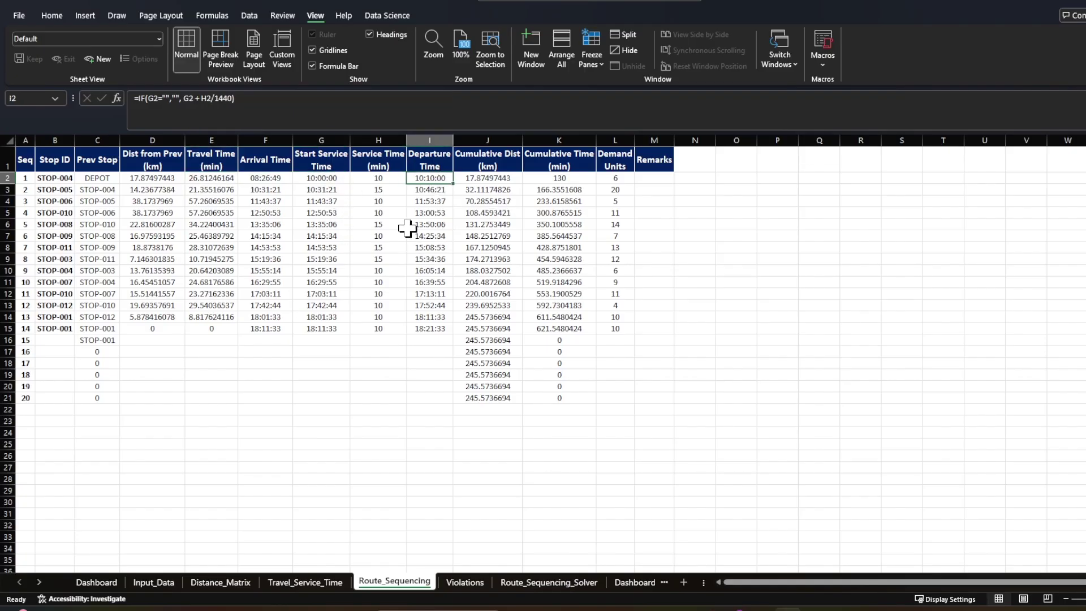
pyautogui.click(388, 179)
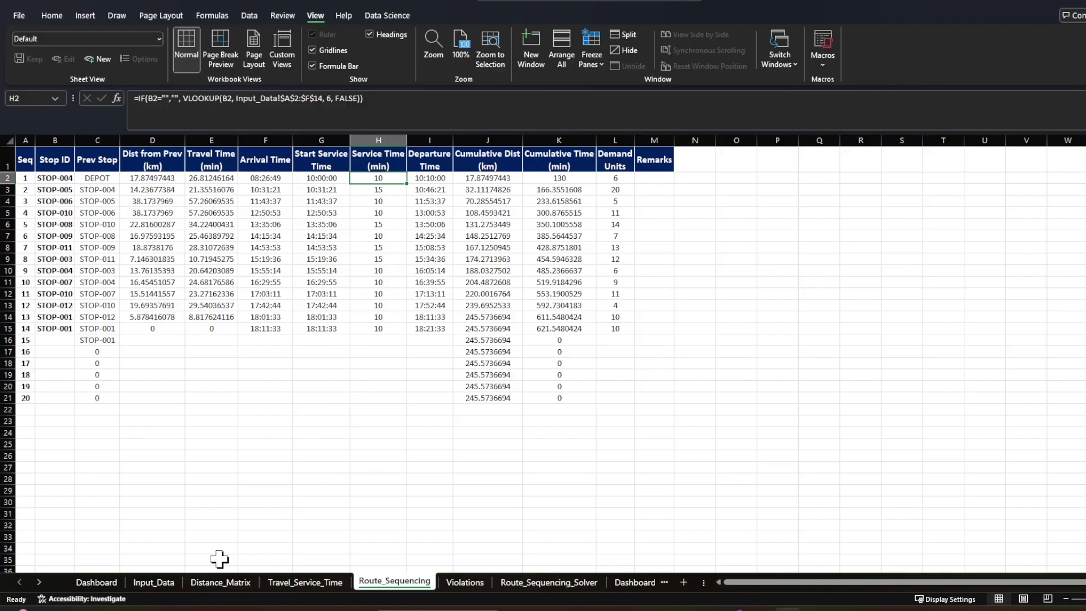
pyautogui.click(169, 584)
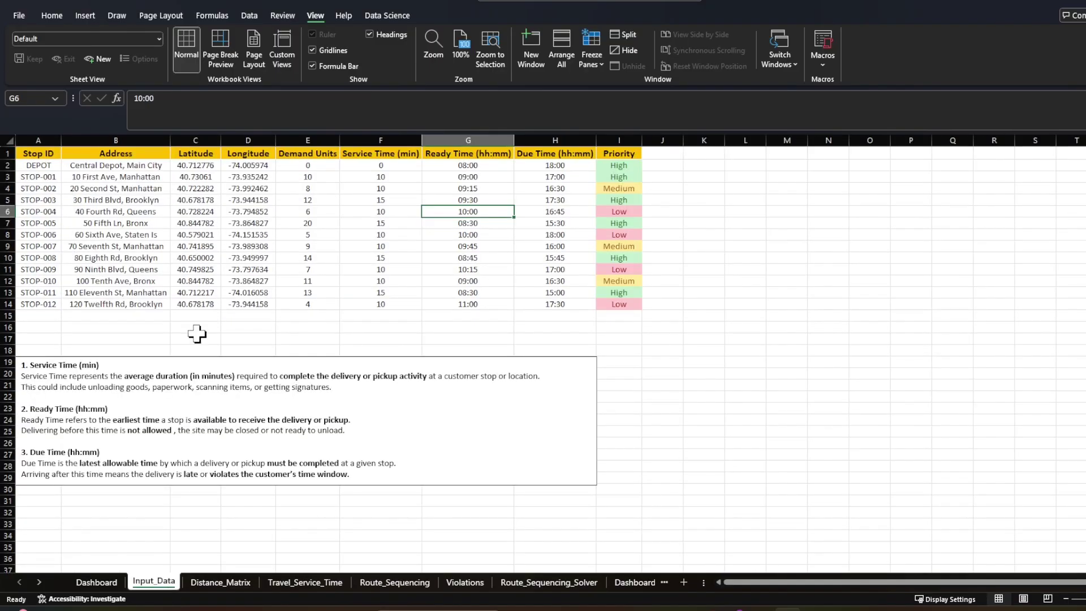
pyautogui.moveTo(486, 167); pyautogui.dragTo(504, 308)
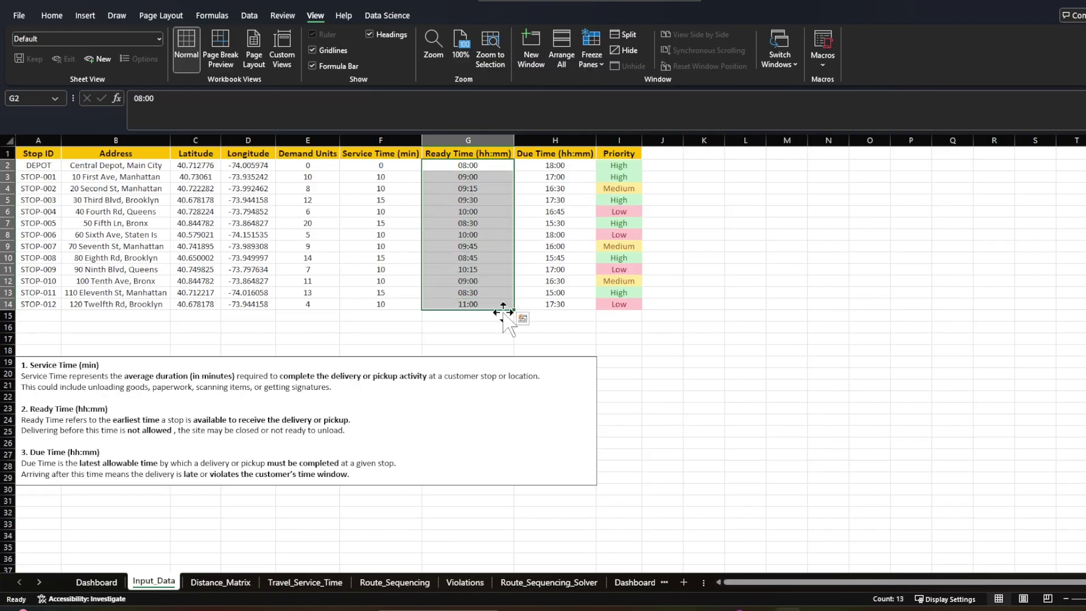
pyautogui.click(405, 332)
pyautogui.click(429, 225)
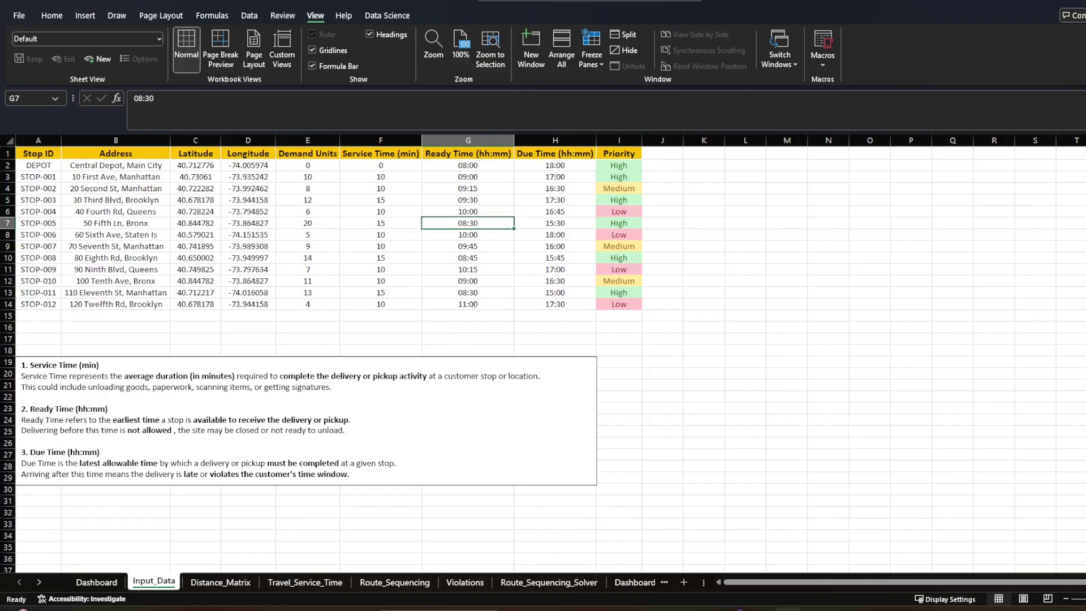
pyautogui.click(394, 583)
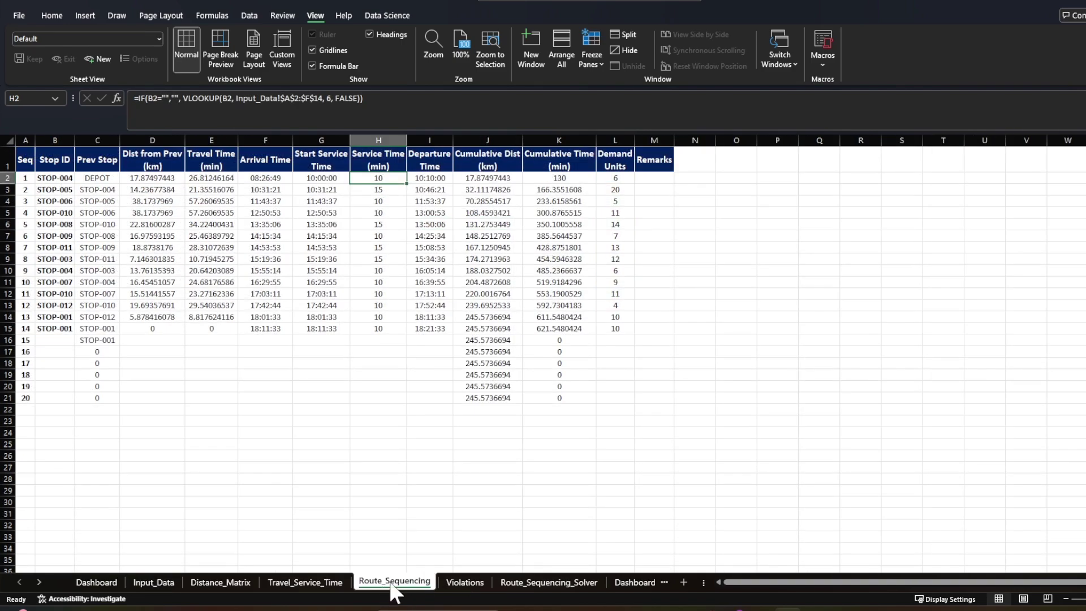
# Make STOP-005 the first stop and check its arrival and service start times.
pyautogui.click(68, 181)
pyautogui.click(79, 178)
pyautogui.click(54, 221)
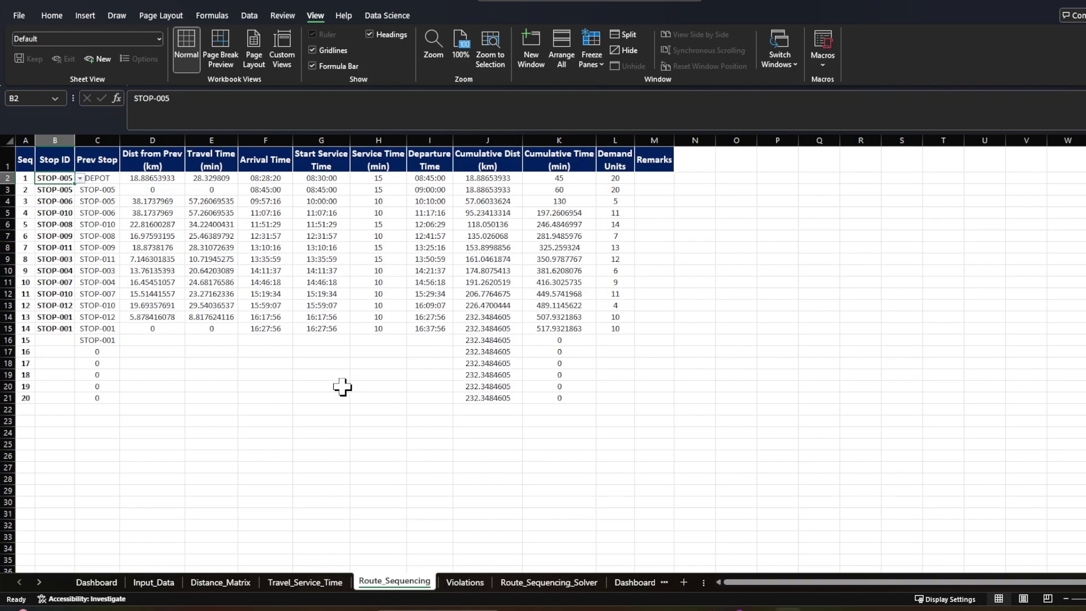
pyautogui.press('Right')
pyautogui.press('Right')
pyautogui.press('Right')
pyautogui.press('Right')
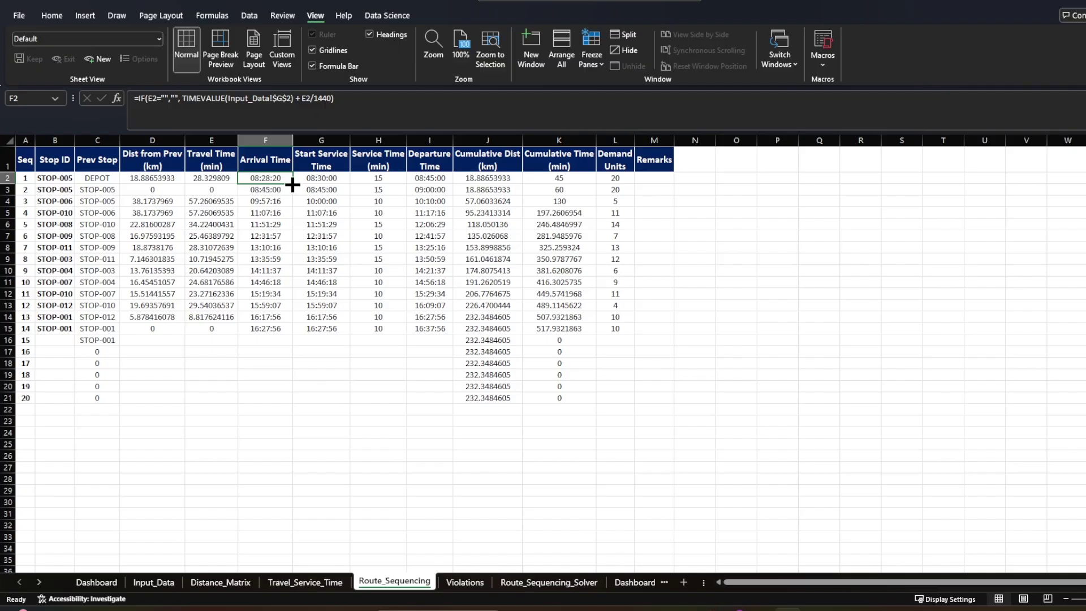
pyautogui.click(330, 178)
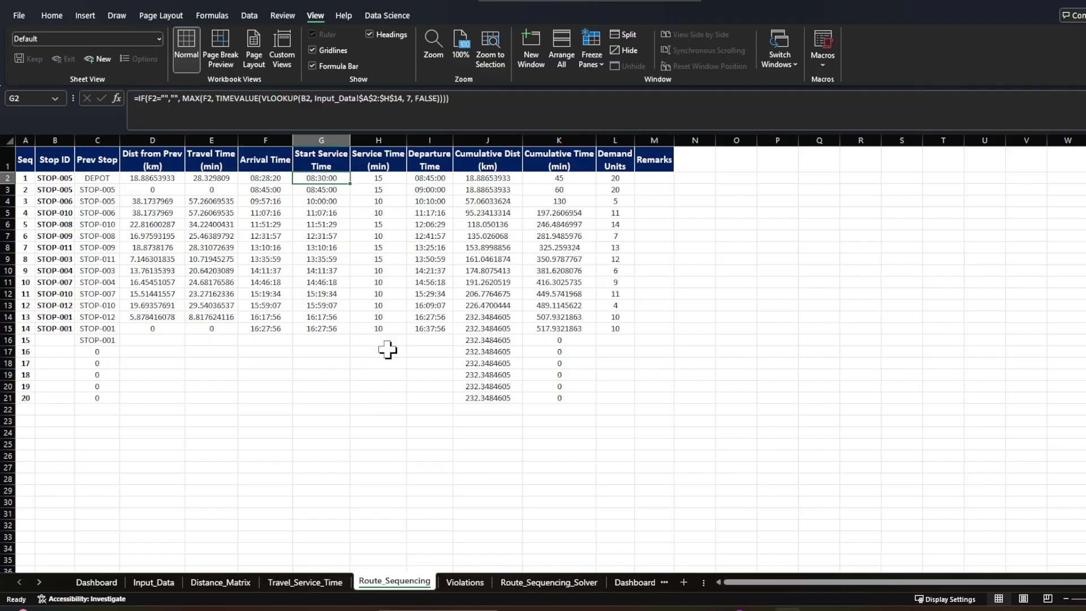
# Set STOP-007 as the second stop in B3 and review its previous-stop, distance, travel and arrival formulas.
pyautogui.click(65, 190)
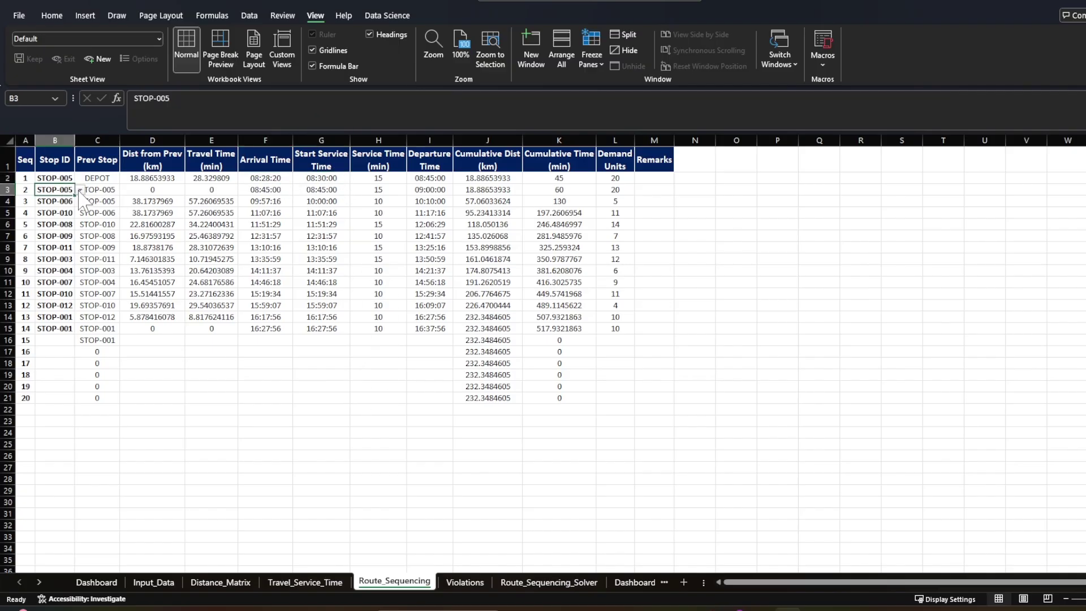
pyautogui.click(80, 190)
pyautogui.click(68, 220)
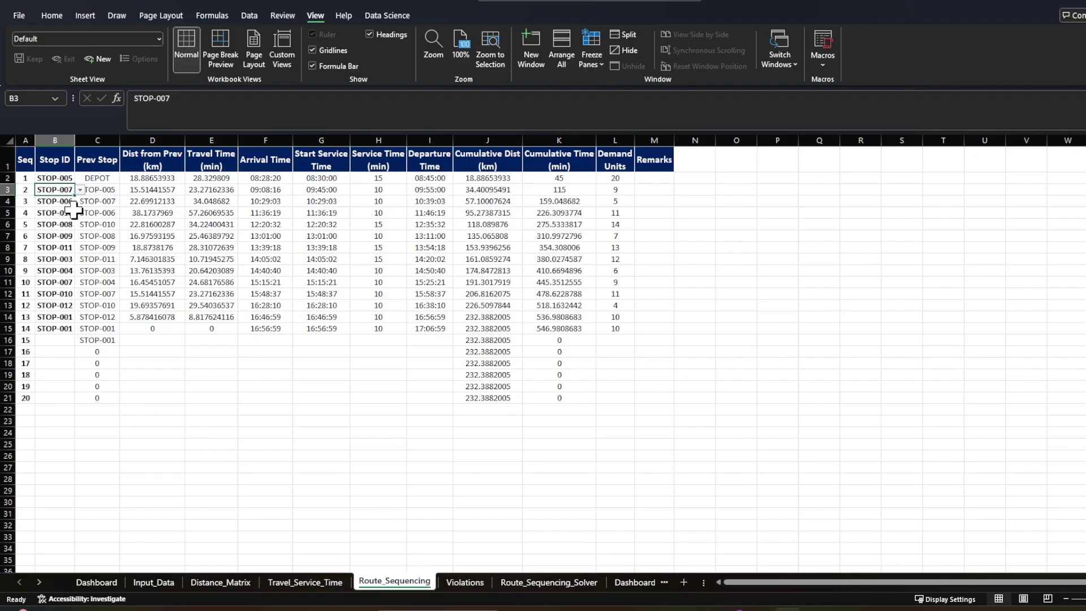
pyautogui.click(111, 190)
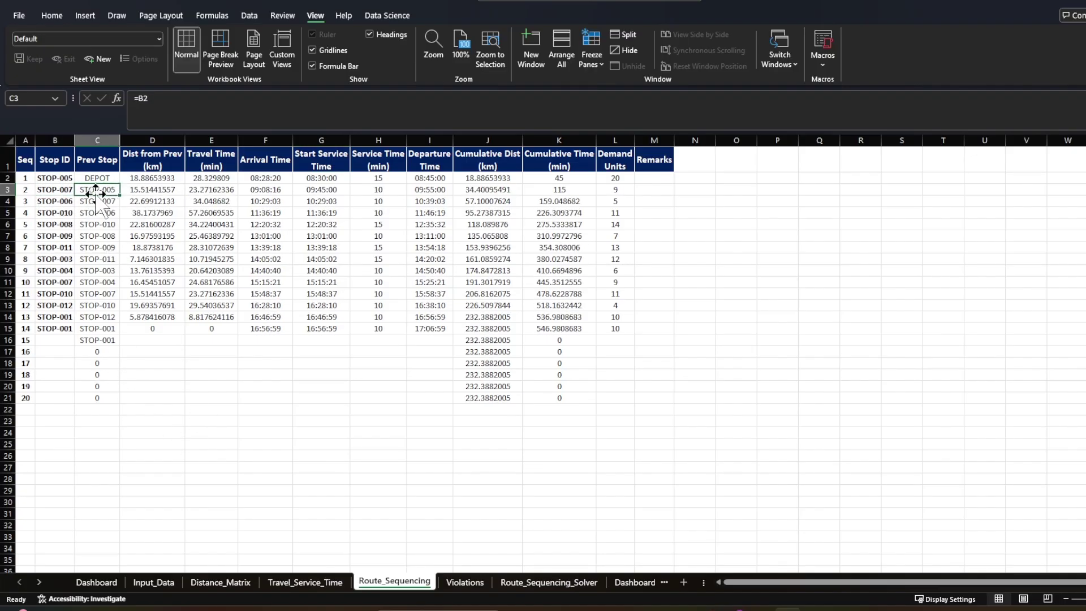
pyautogui.click(171, 194)
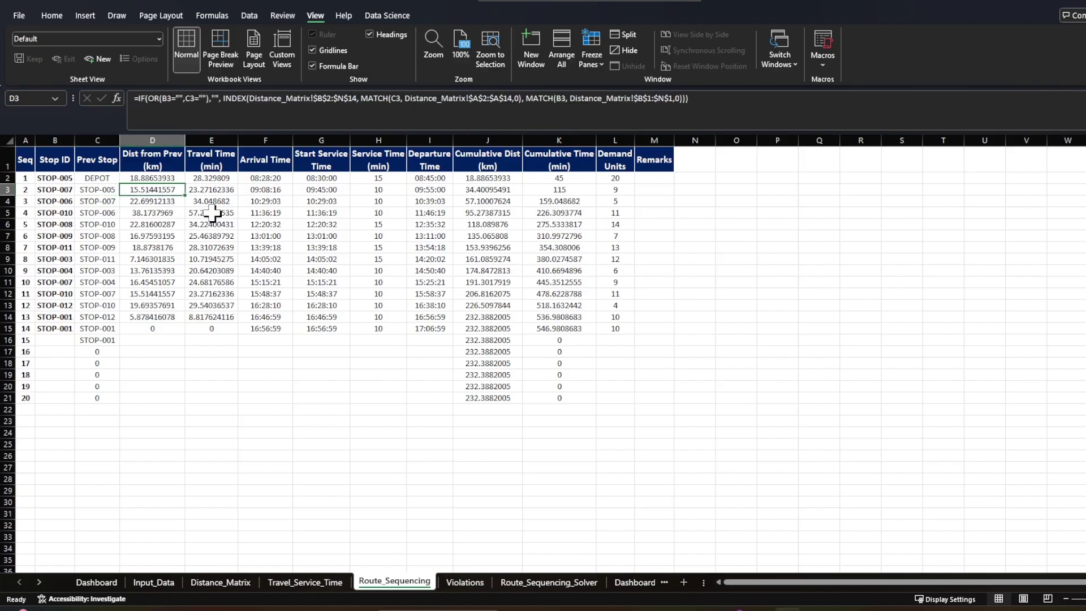
pyautogui.click(221, 192)
pyautogui.click(275, 192)
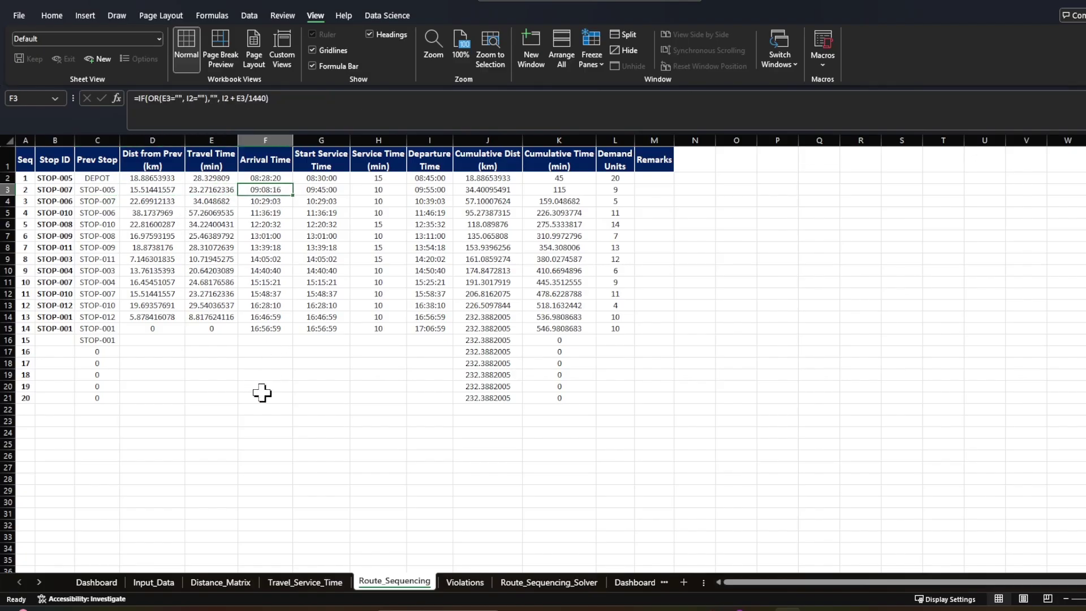
pyautogui.click(210, 194)
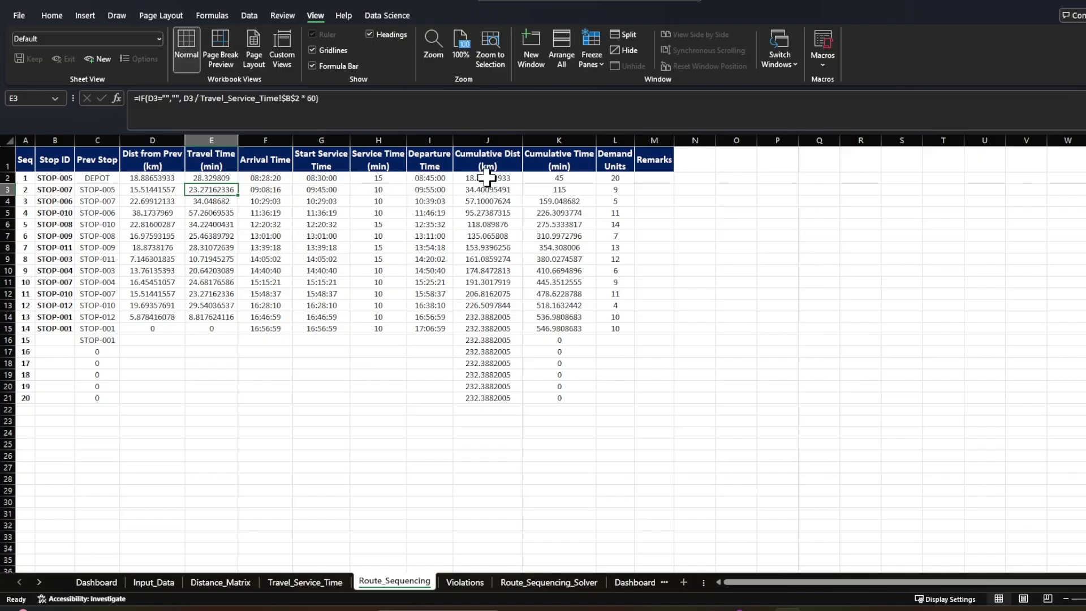
# Inspect the departure, cumulative distance and cumulative time formulas, then go to the Violations sheet.
pyautogui.click(428, 180)
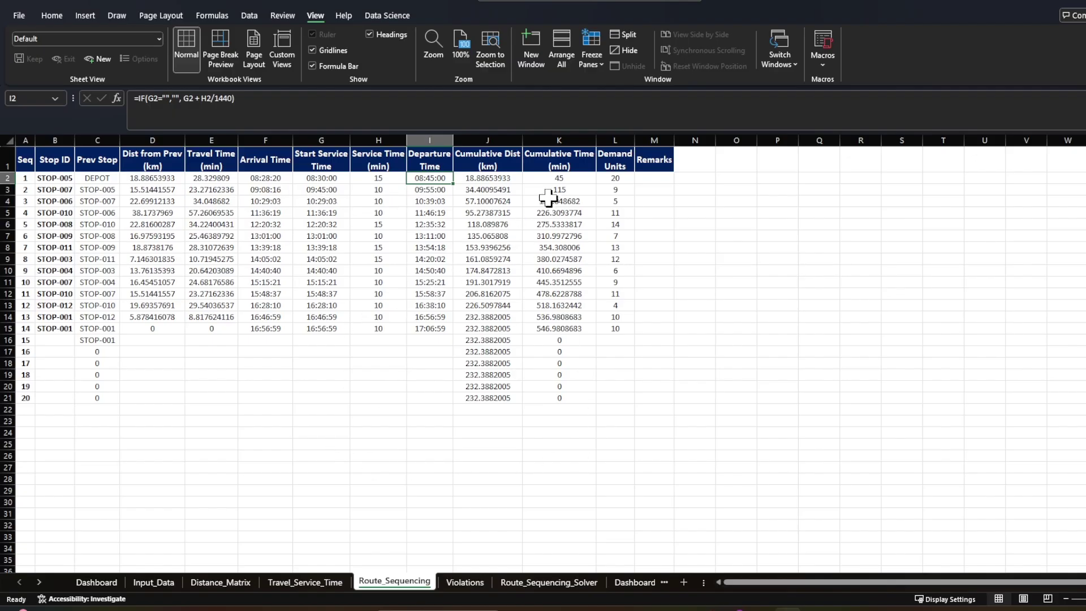
pyautogui.click(551, 179)
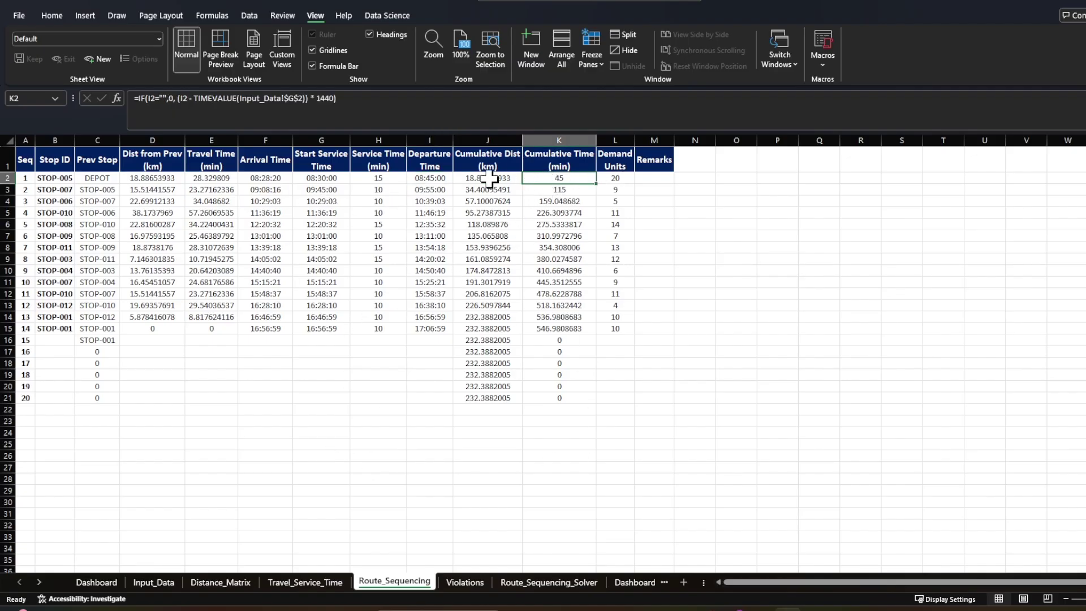
pyautogui.moveTo(493, 178); pyautogui.dragTo(498, 195)
pyautogui.click(563, 201)
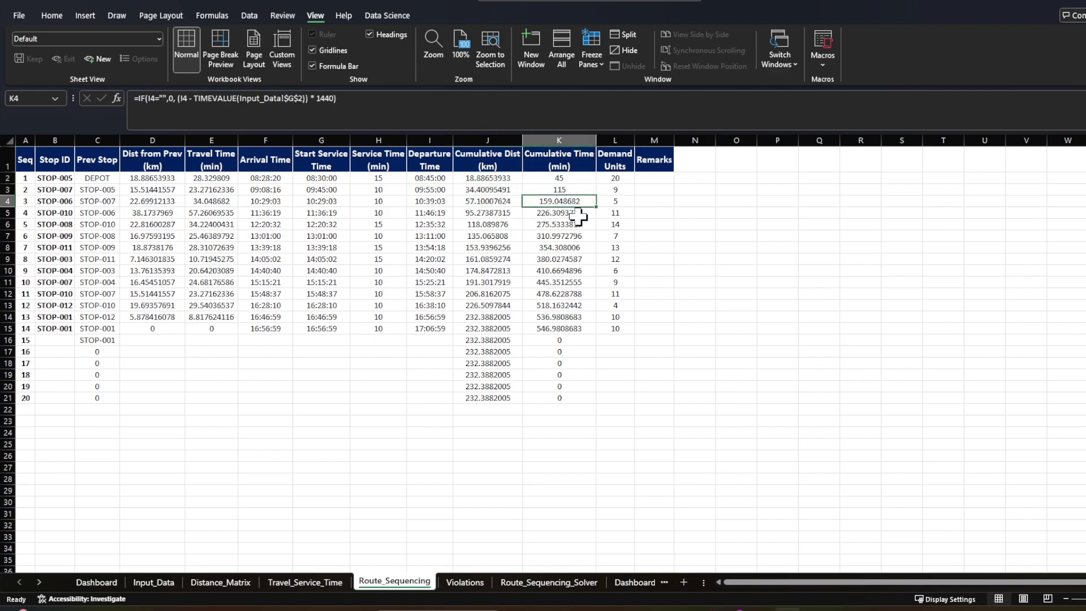
pyautogui.moveTo(570, 179); pyautogui.dragTo(571, 192)
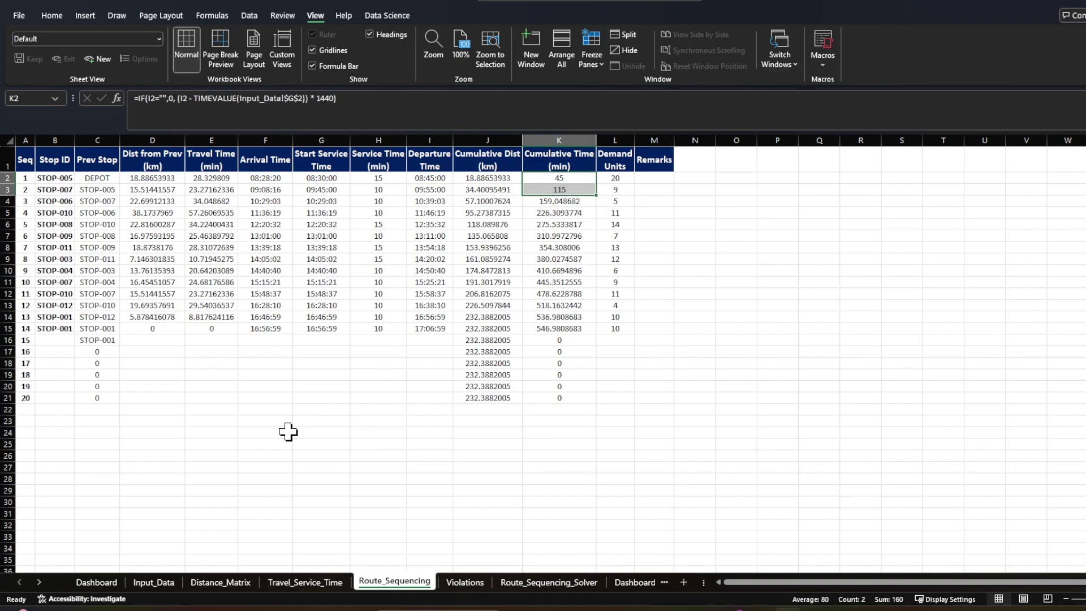
pyautogui.press('Right')
pyautogui.press('Right')
pyautogui.press('Right')
pyautogui.press('Right')
pyautogui.press('Down')
pyautogui.press('Down')
pyautogui.press('Down')
pyautogui.press('Down')
pyautogui.press('Down')
pyautogui.press('Down')
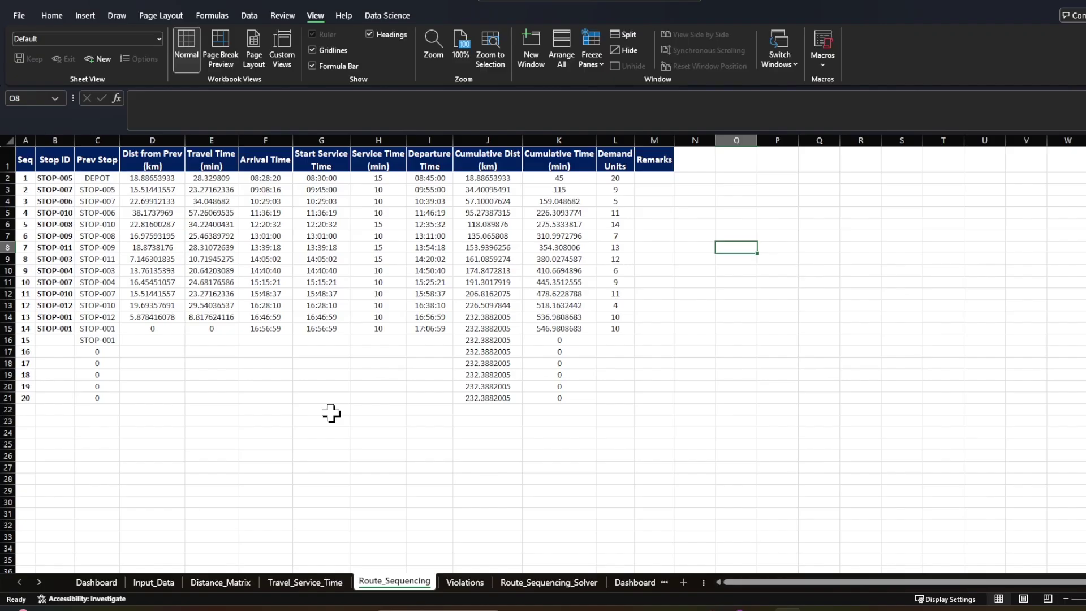
pyautogui.click(464, 583)
# Inspect row 2's stop ID, start service, due time and Late/OK flag formulas on Violations.
pyautogui.click(399, 408)
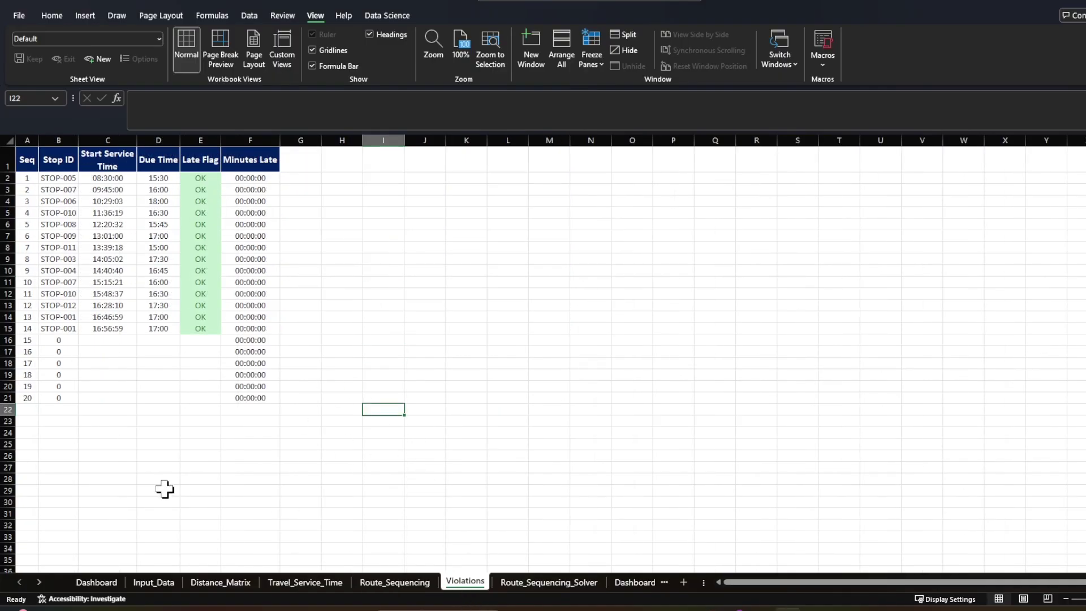
pyautogui.click(158, 178)
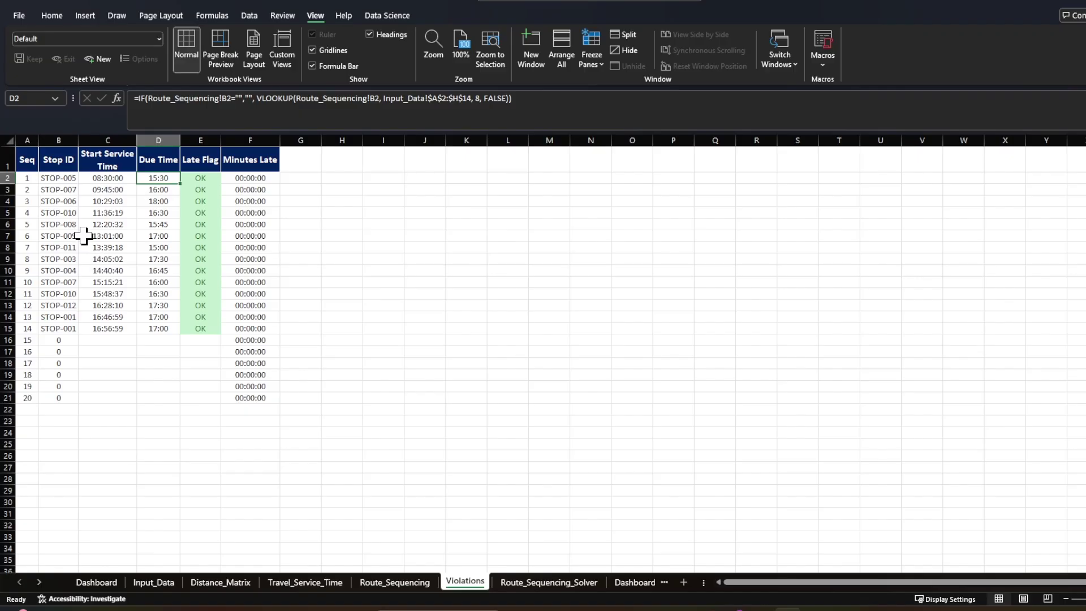
pyautogui.click(67, 179)
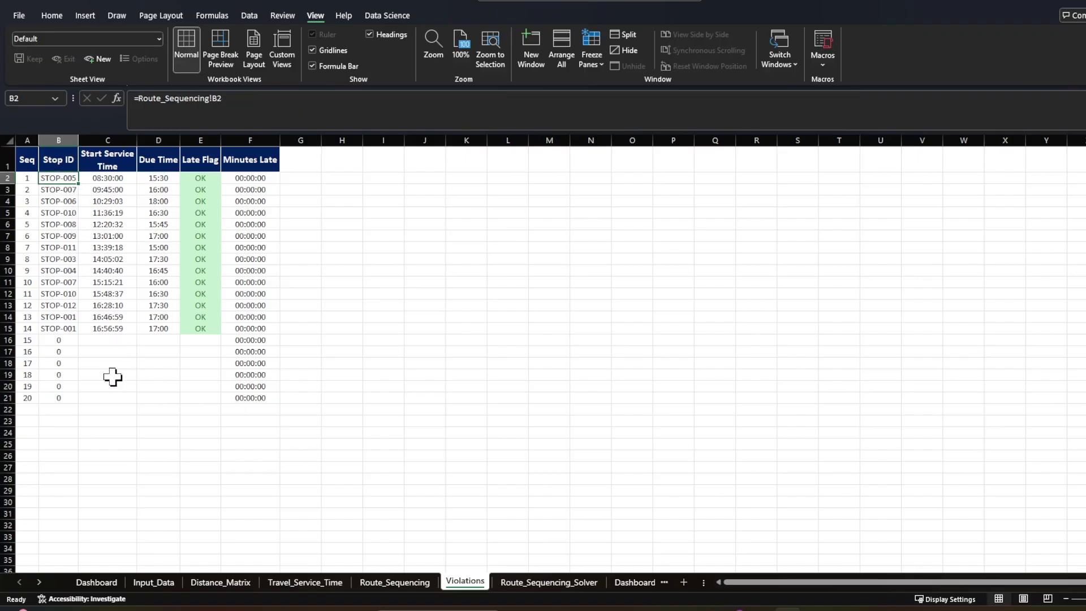
pyautogui.click(115, 179)
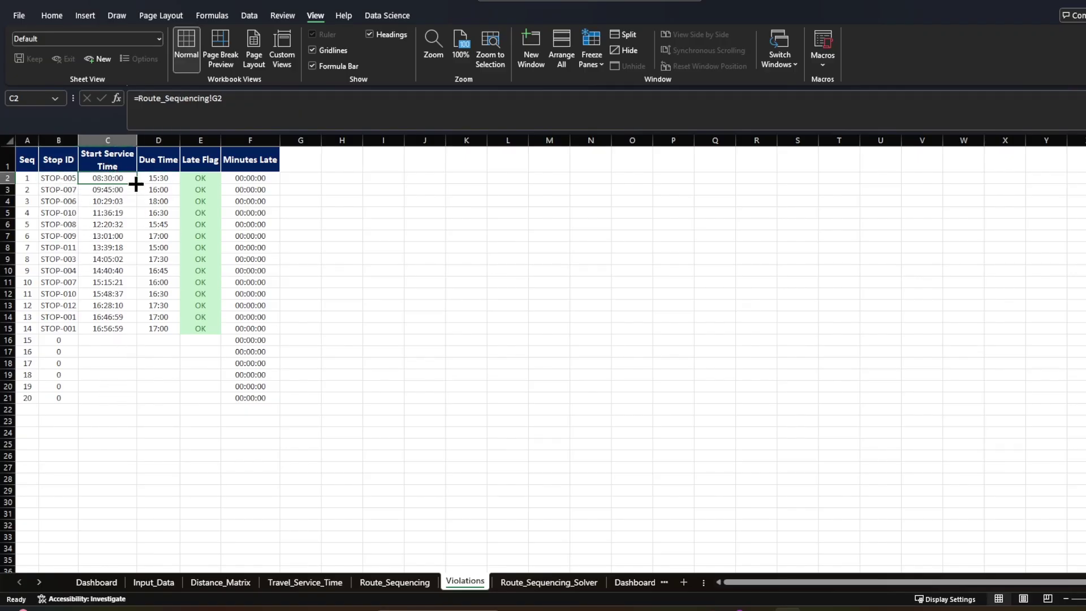
pyautogui.click(160, 179)
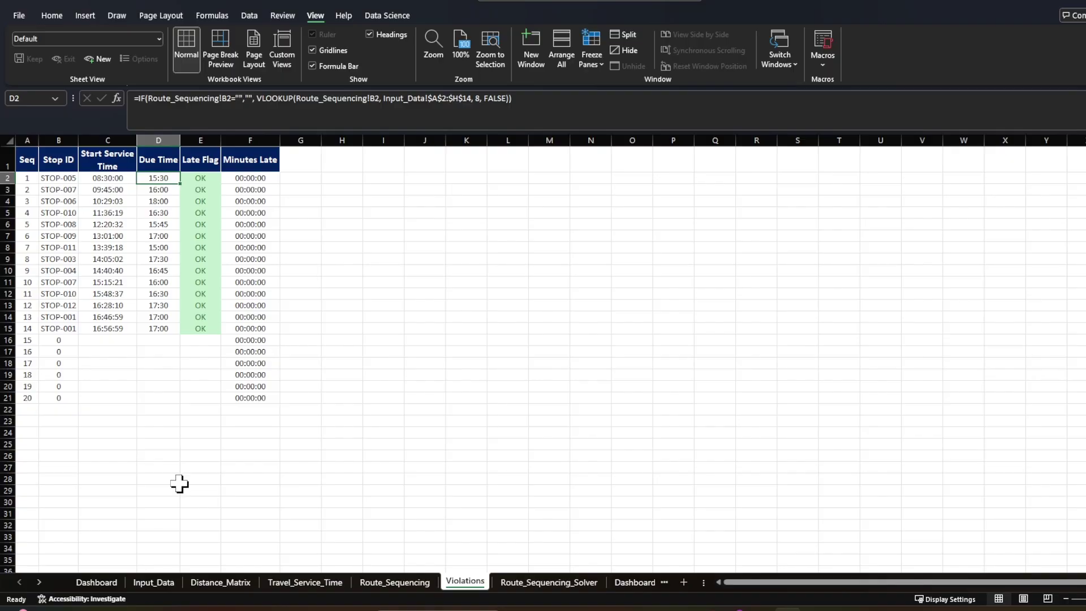
pyautogui.click(210, 179)
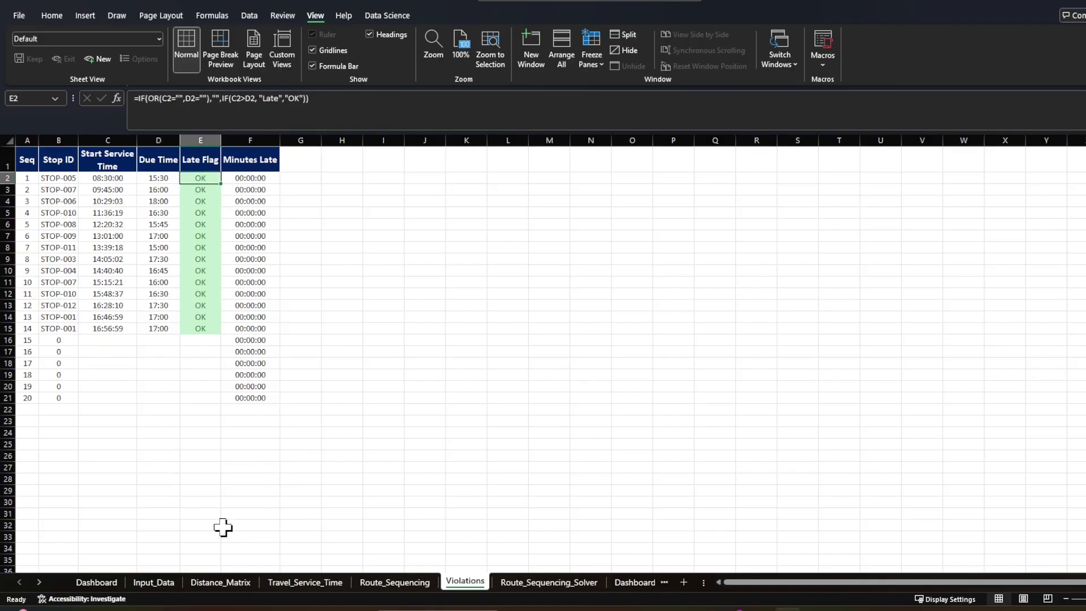
pyautogui.click(142, 583)
# Change STOP-006's due time in H8 to 10:00 and check the Violations sheet.
pyautogui.click(102, 236)
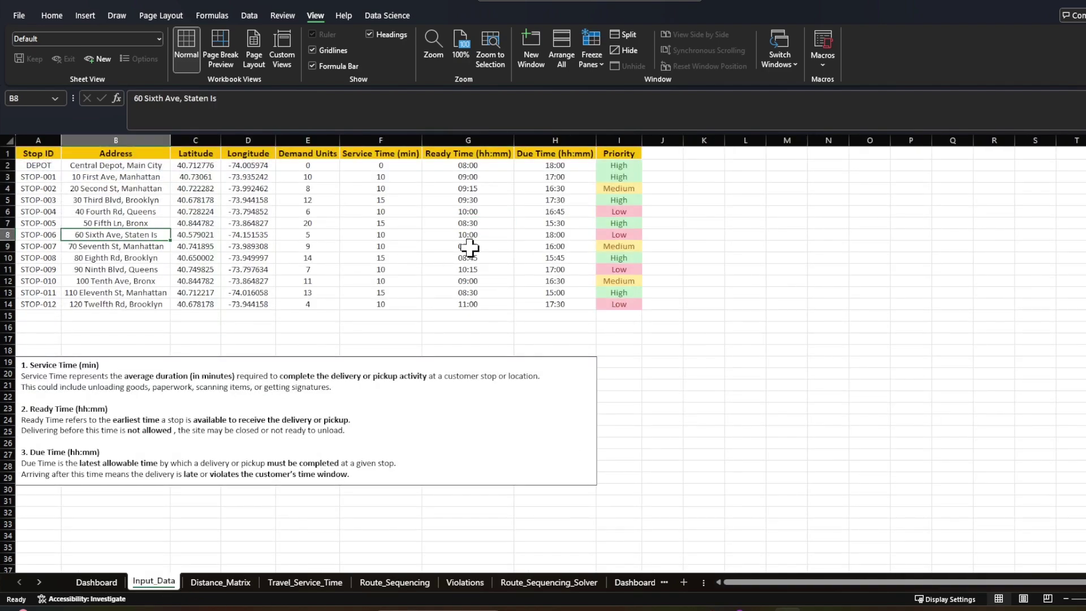
pyautogui.click(555, 234)
pyautogui.write('15:31')
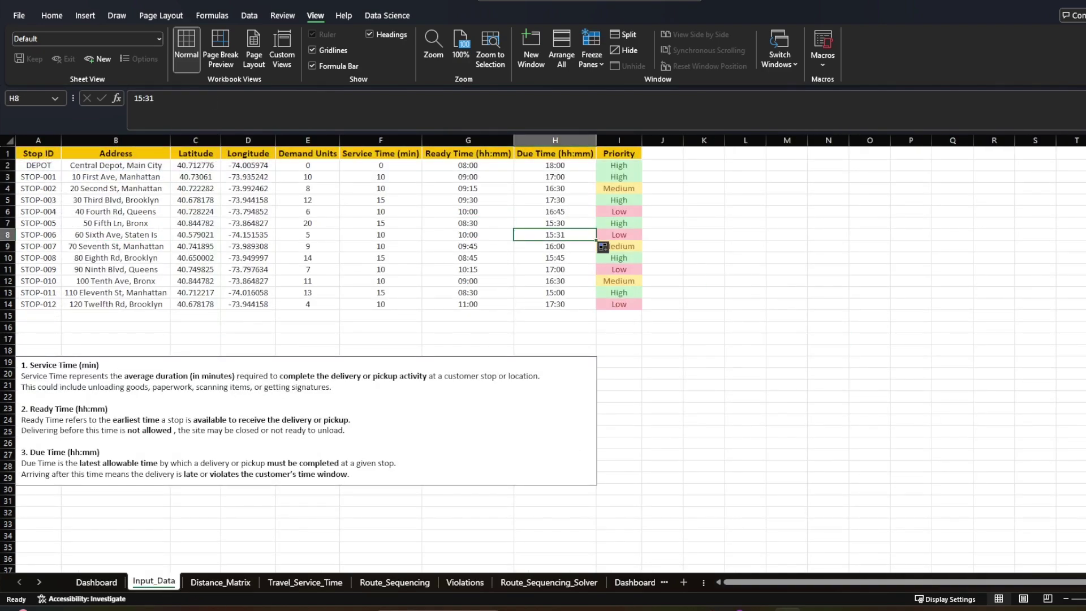
pyautogui.click(138, 99)
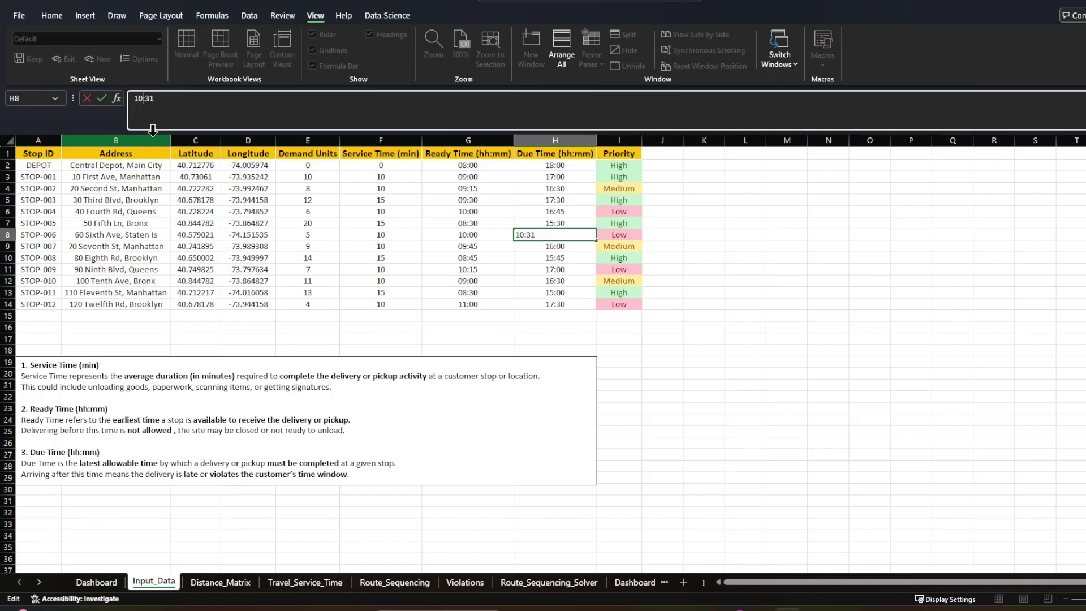
pyautogui.press('End')
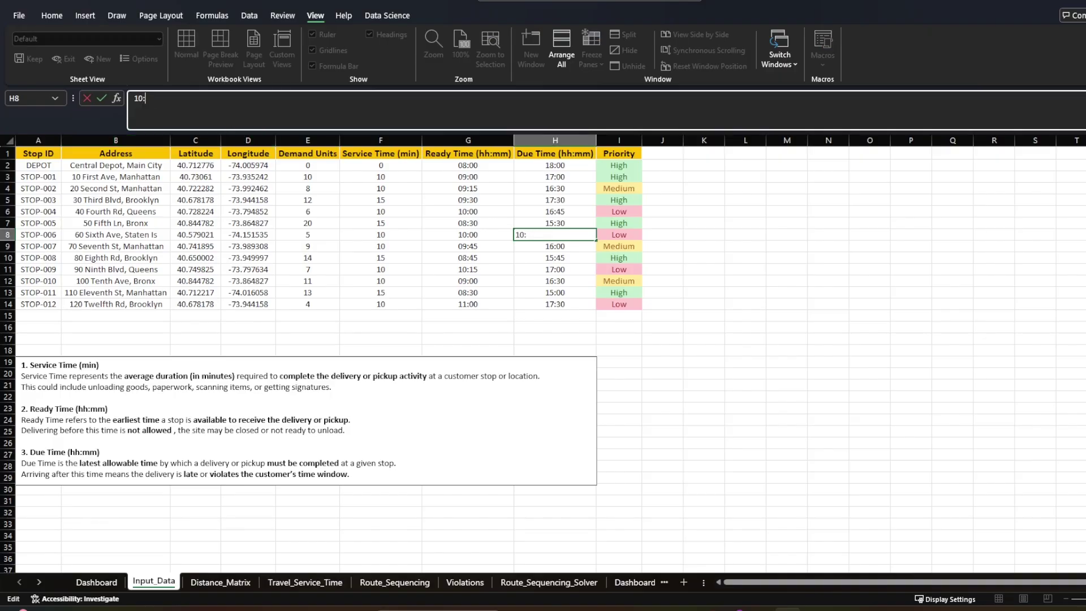
pyautogui.press('Return')
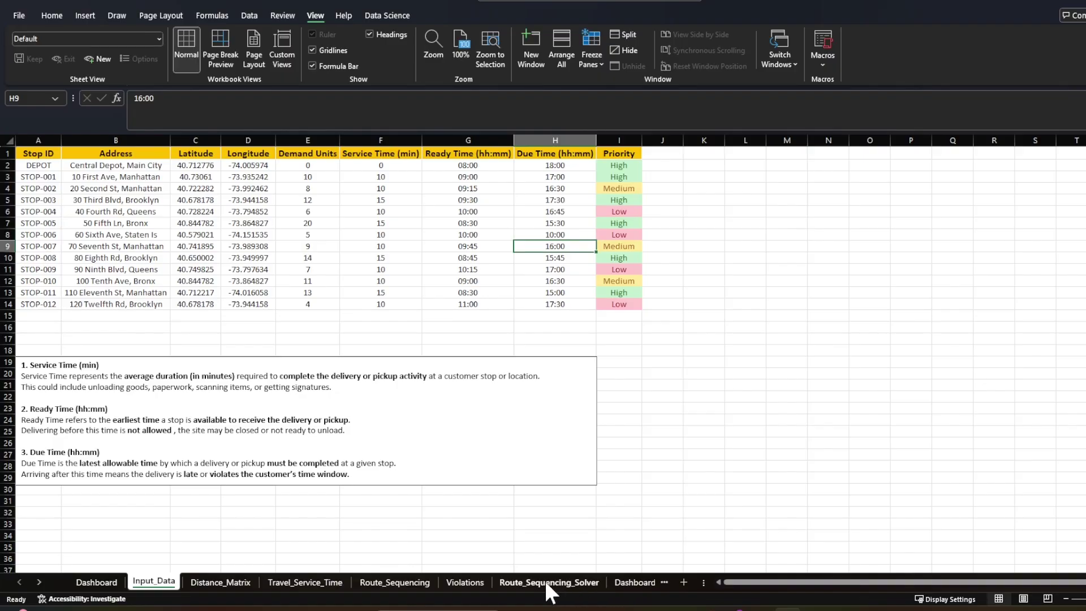
pyautogui.click(465, 582)
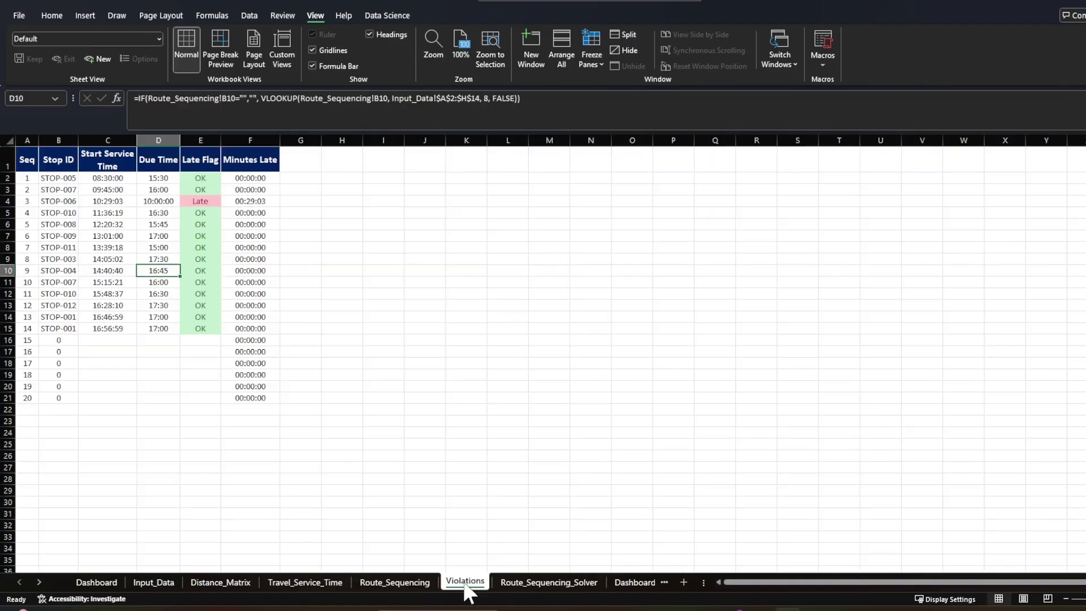
# Confirm STOP-006's Late flag and 00:29:03 minutes-late in E4 and F4, then return to Route_Sequencing_Solver.
pyautogui.click(197, 204)
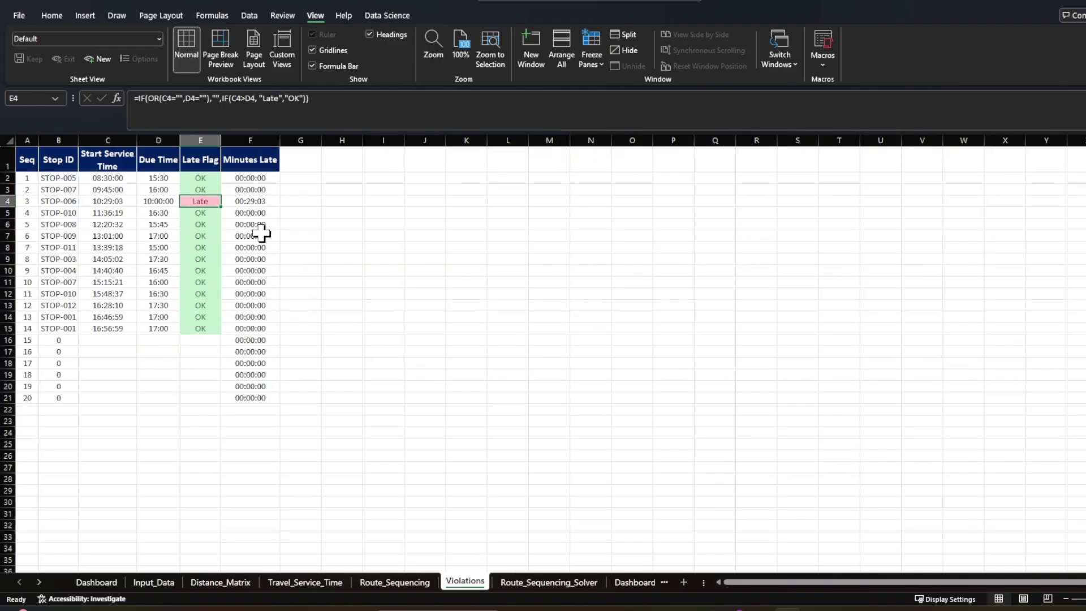
pyautogui.click(271, 204)
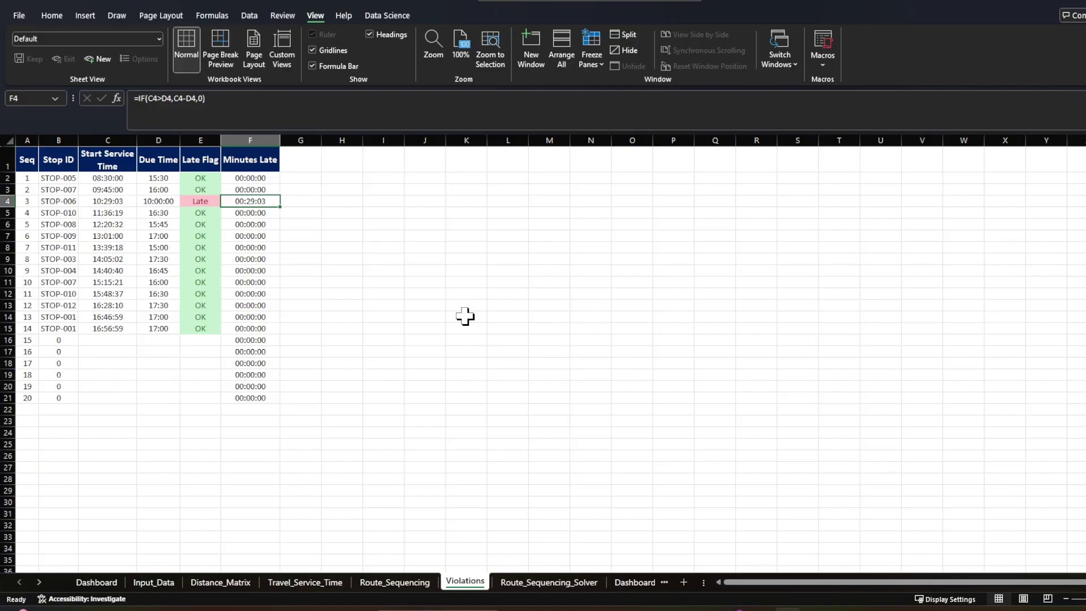
pyautogui.hotkey('ctrl', 'pageup')
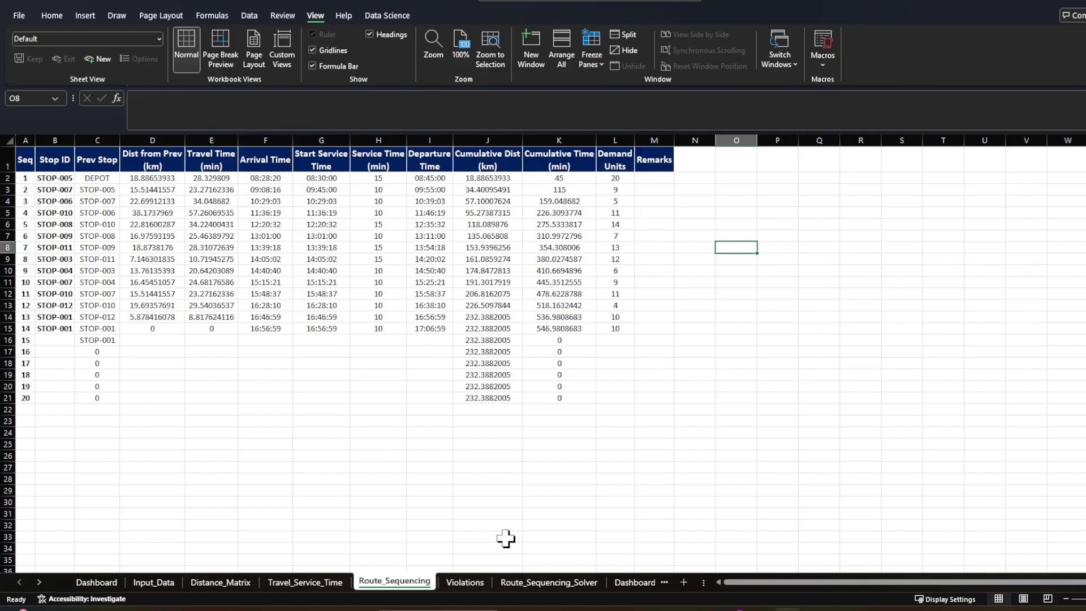
pyautogui.click(525, 578)
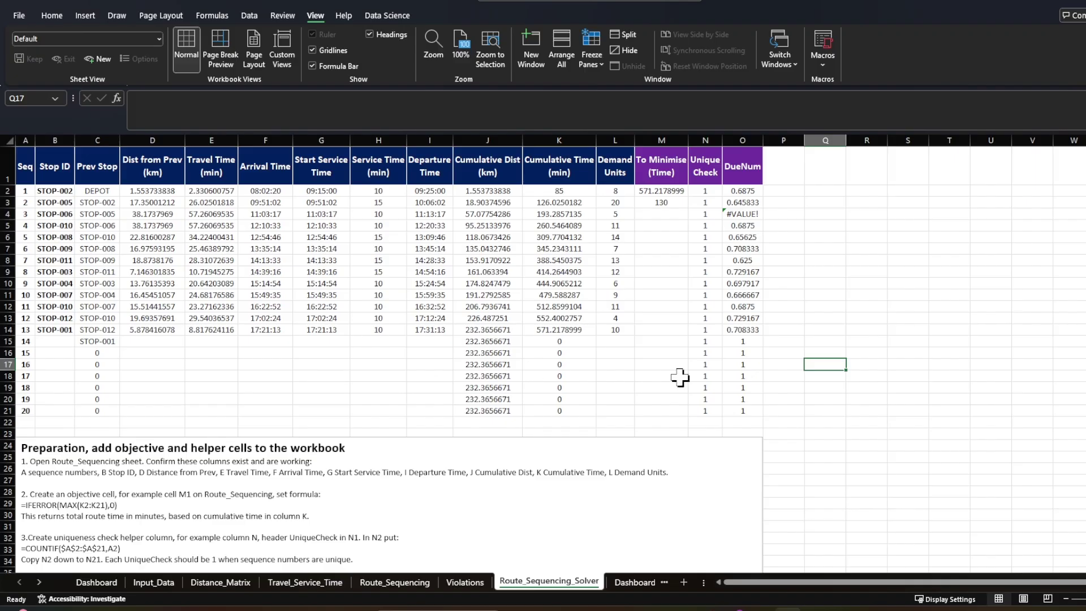
pyautogui.scroll(-5, 682, 379)
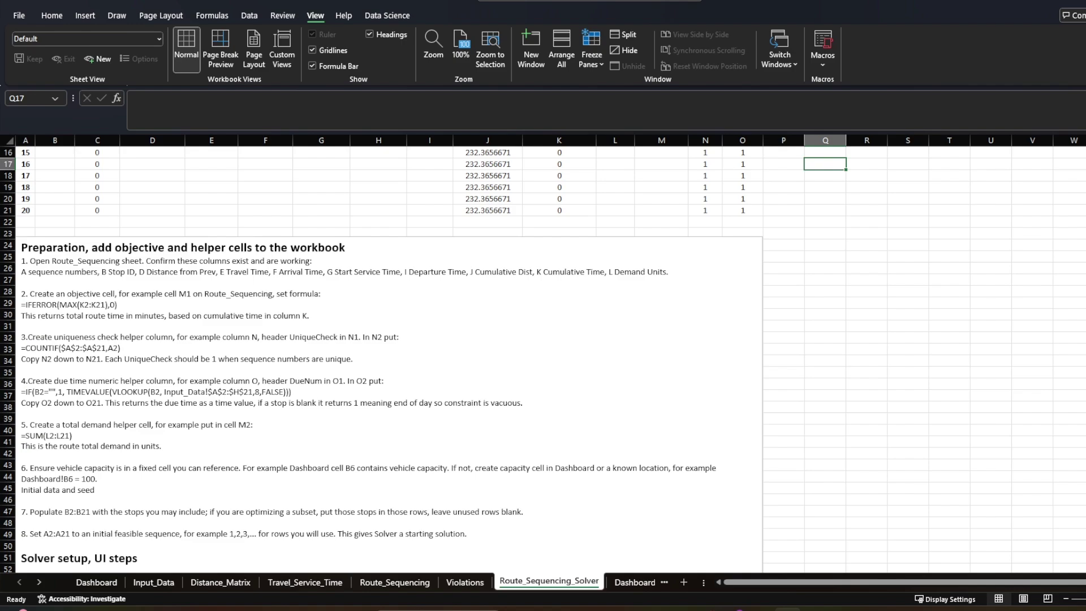
pyautogui.scroll(-1, 425, 362)
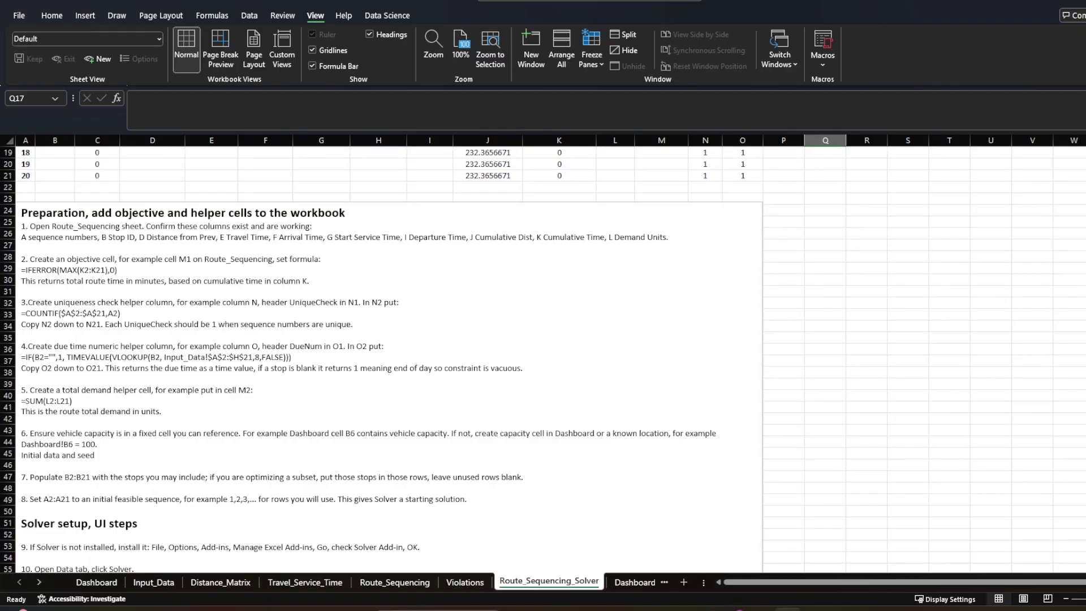
pyautogui.moveTo(22, 270); pyautogui.dragTo(117, 270)
pyautogui.scroll(6, 122, 282)
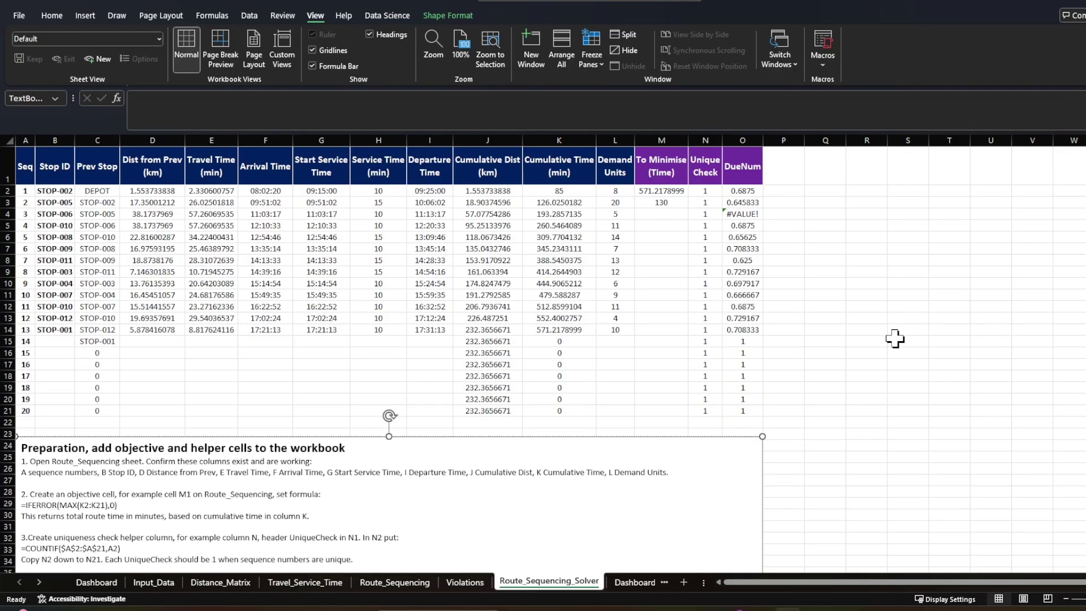
pyautogui.click(663, 192)
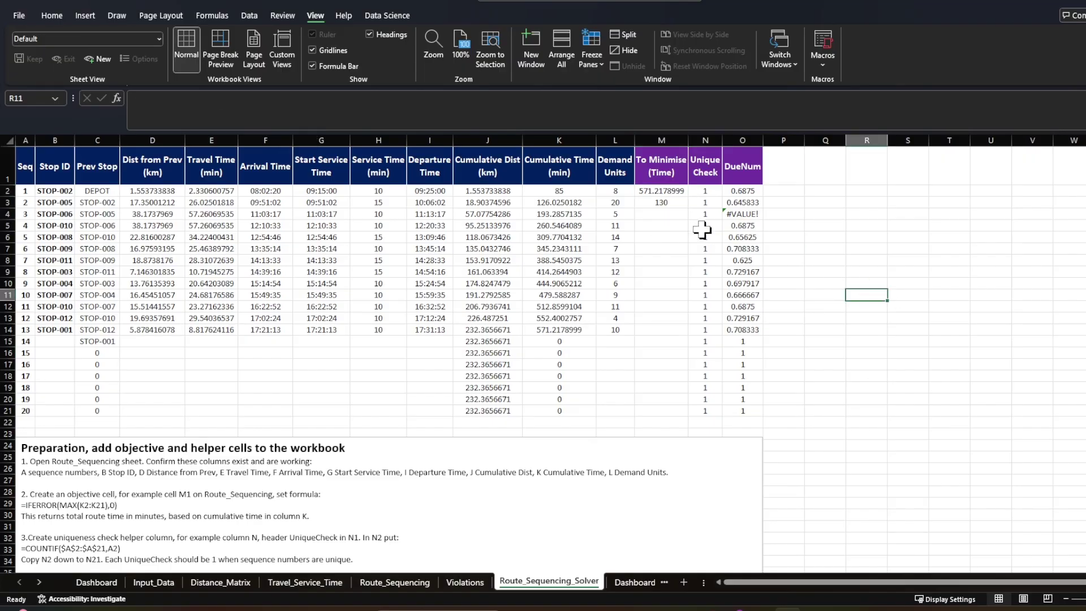
pyautogui.click(677, 204)
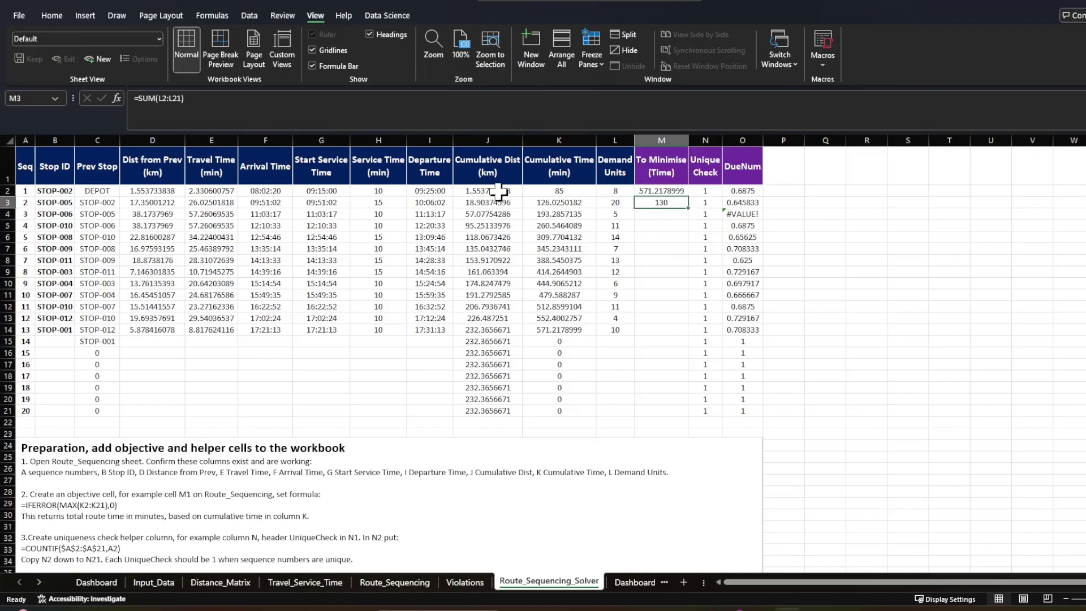
pyautogui.click(705, 191)
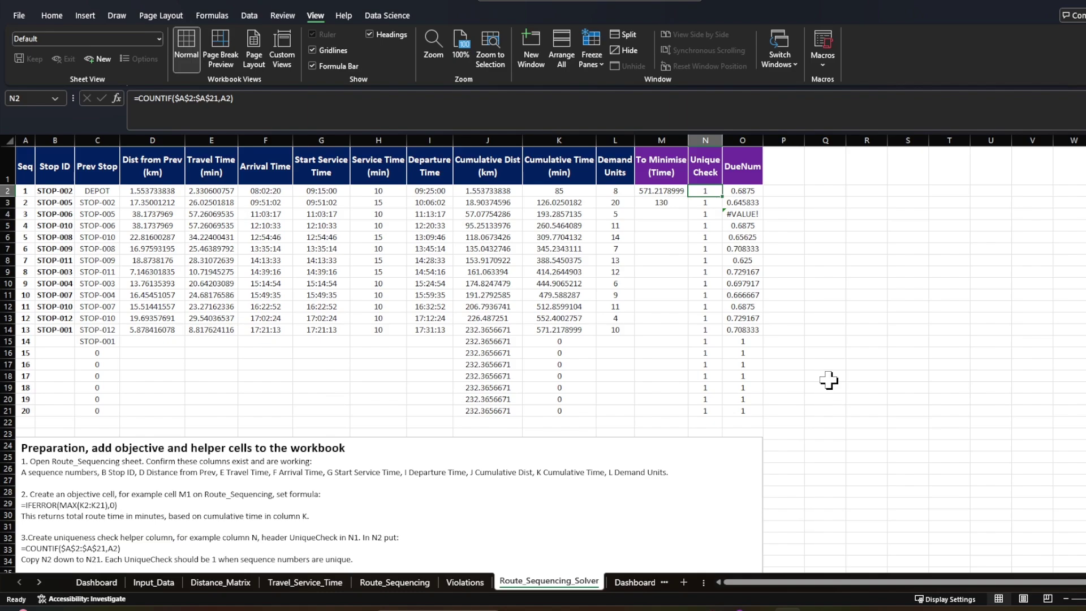
pyautogui.scroll(-14, 779, 391)
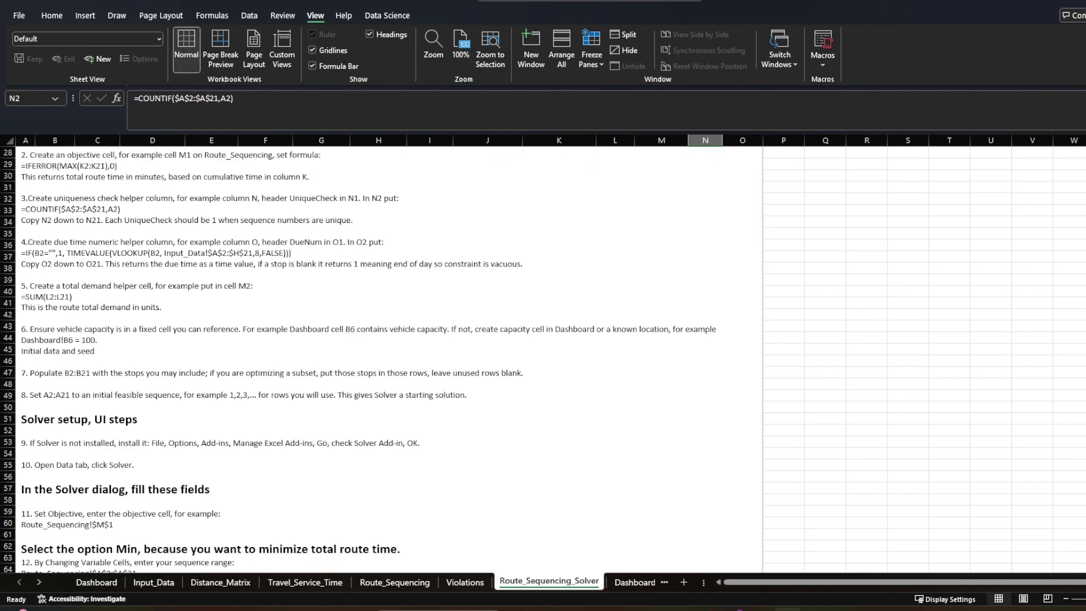
pyautogui.scroll(-9, 780, 391)
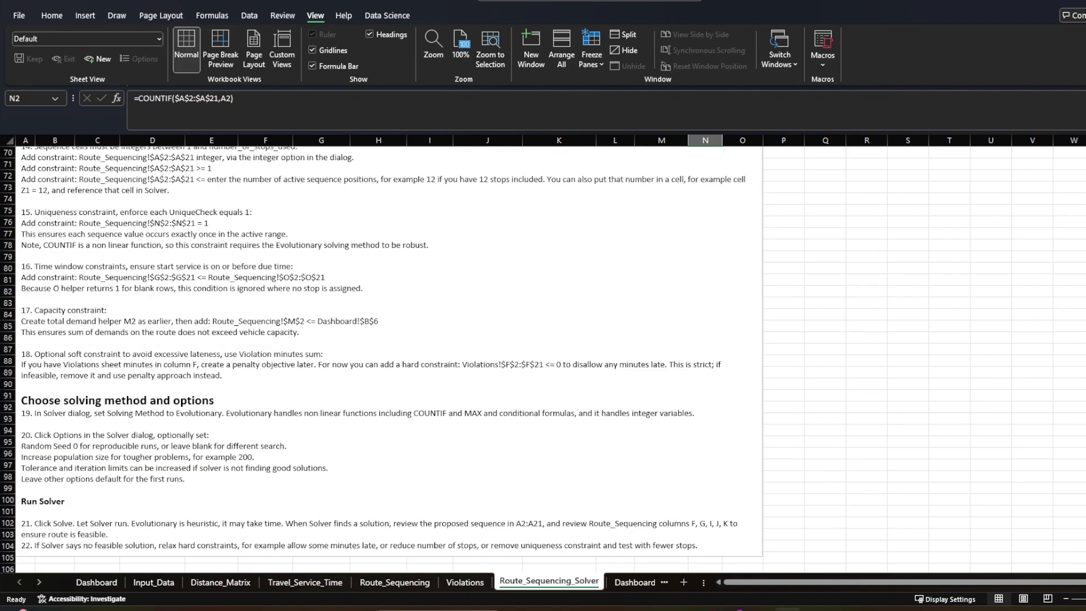
pyautogui.scroll(-2, 107, 343)
pyautogui.moveTo(107, 343); pyautogui.dragTo(221, 343)
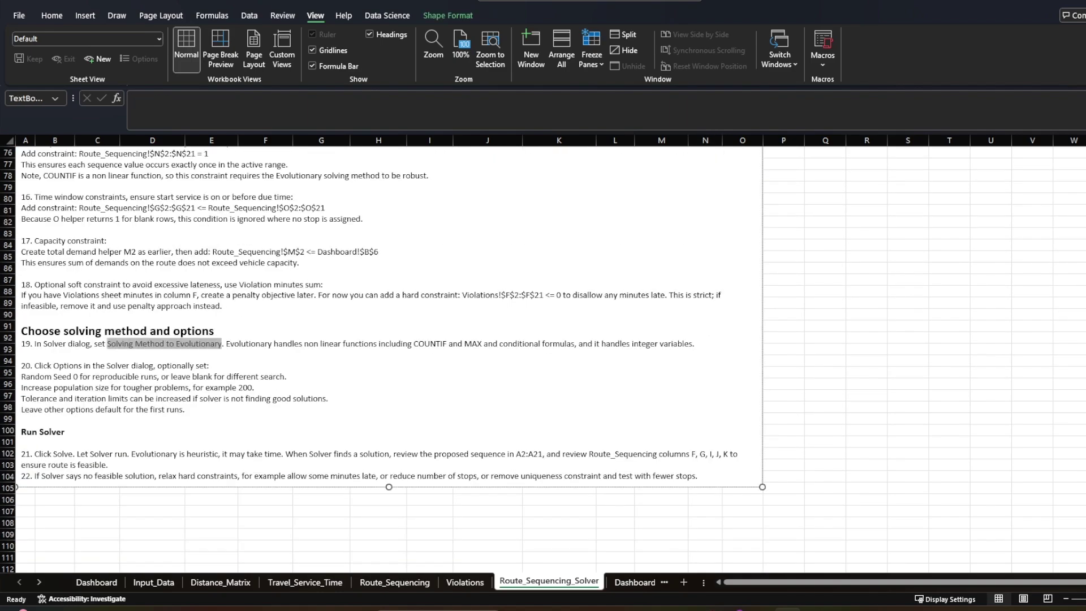
pyautogui.click(868, 420)
pyautogui.scroll(20, 844, 468)
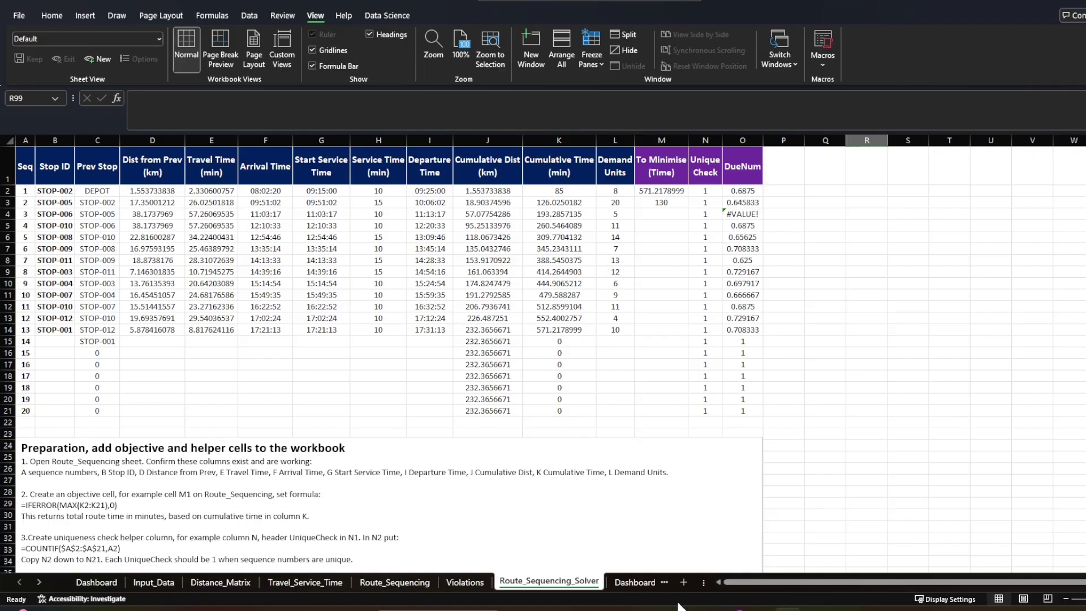
# Review the Total Distance, Total Time, Capacity Utilization and On Time Delivery Rate formulas on Dashboard Cal.
pyautogui.click(636, 583)
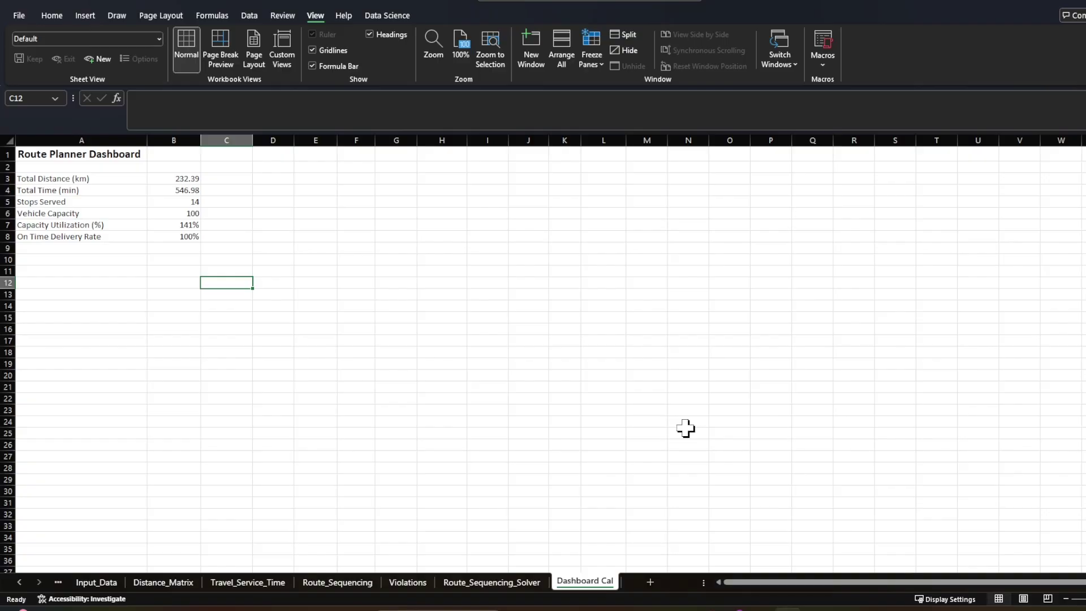
pyautogui.click(129, 293)
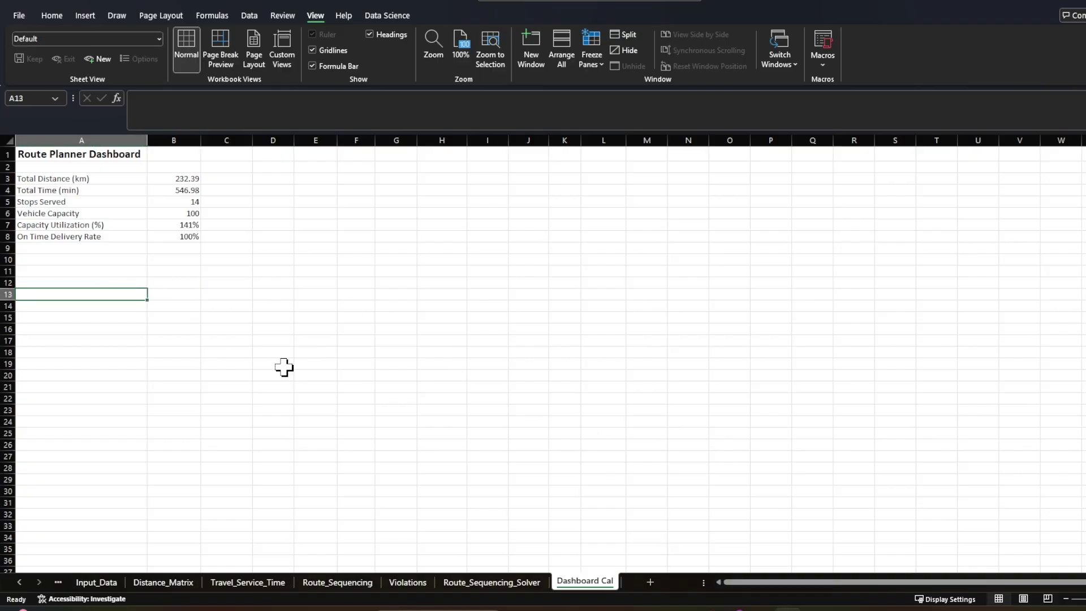
pyautogui.click(187, 181)
pyautogui.click(185, 193)
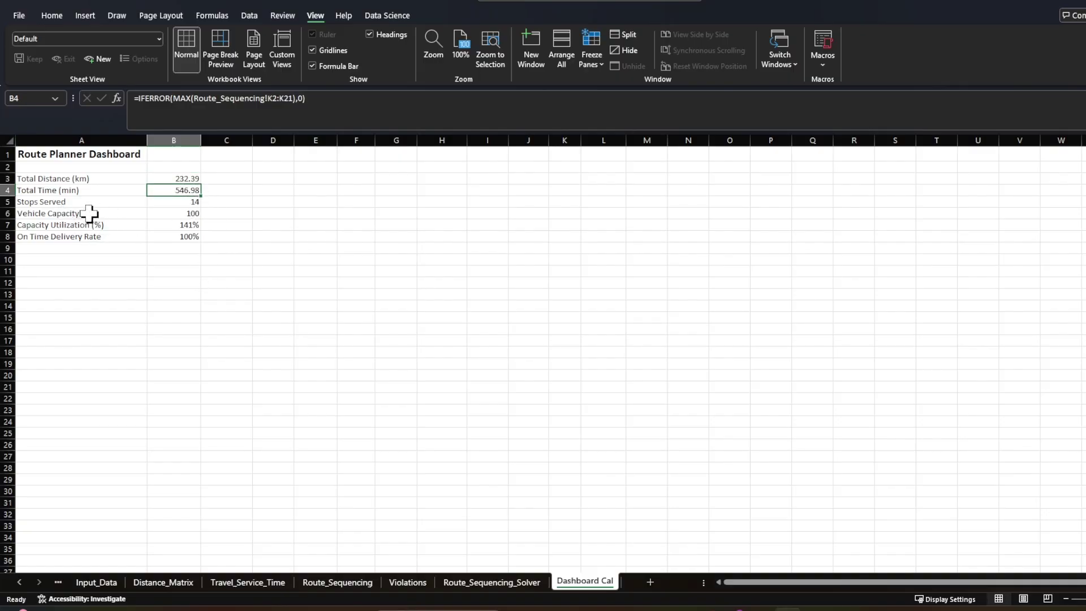
pyautogui.click(169, 226)
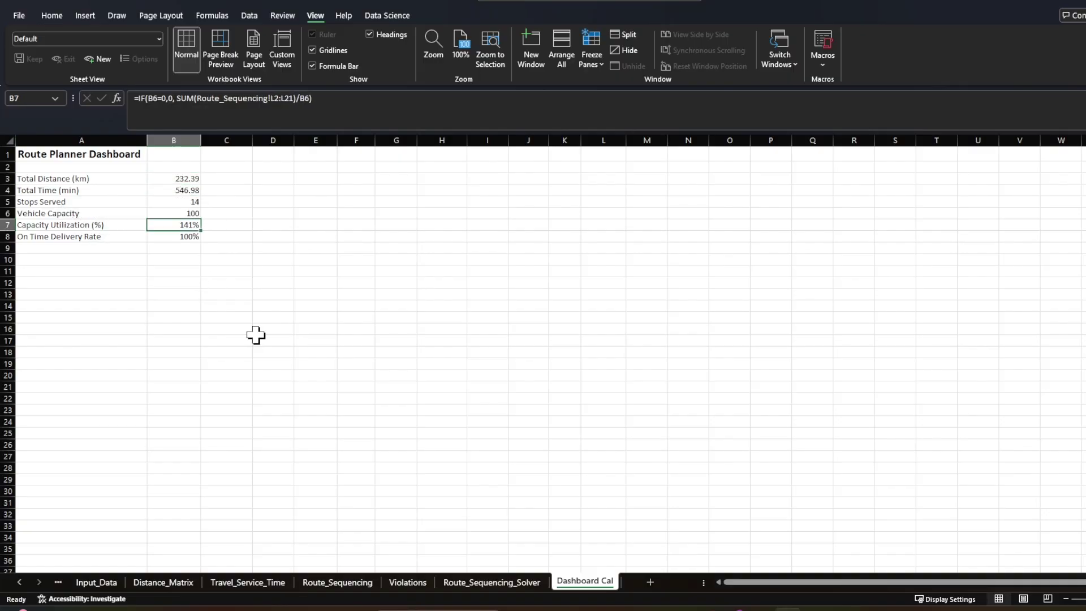
pyautogui.click(169, 237)
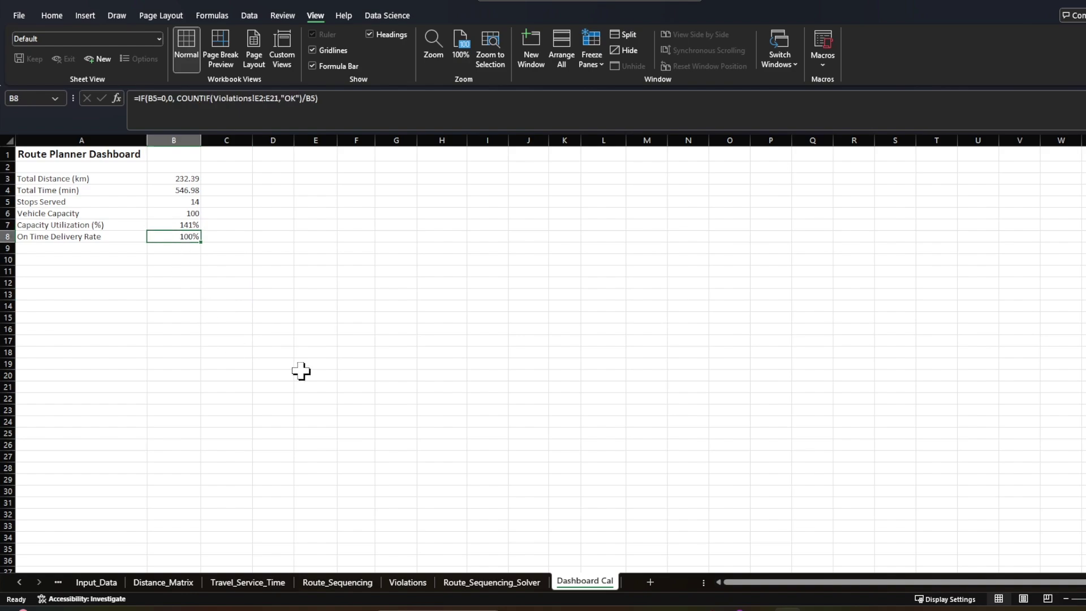
# Show the Dashboard sheet with cards reading 232.39 km, 546.98 min, 141% capacity, 100% on-time.
pyautogui.click(512, 399)
pyautogui.click(57, 582)
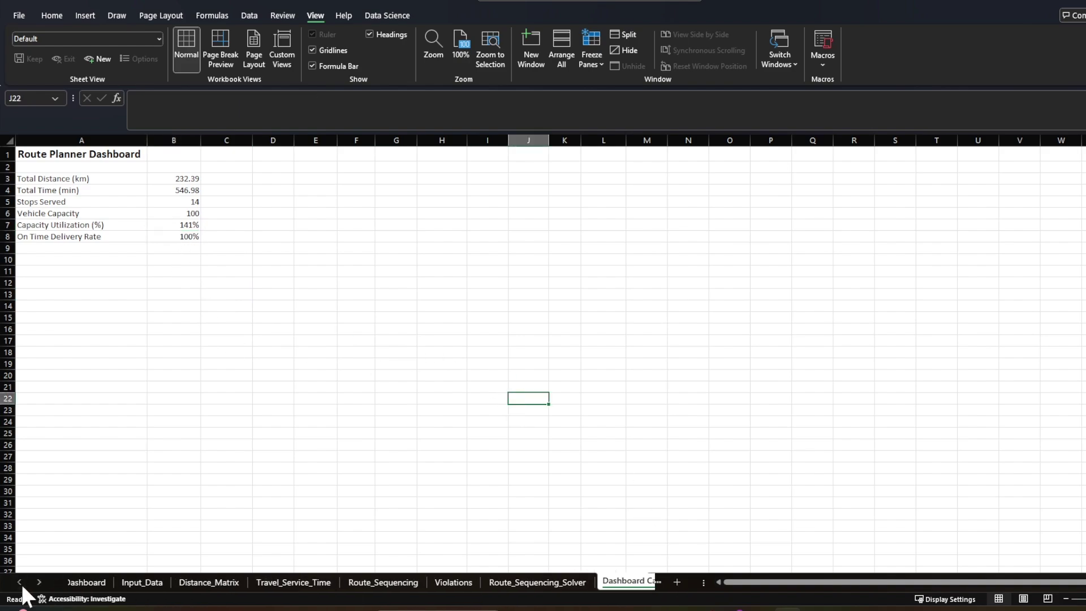
pyautogui.click(95, 581)
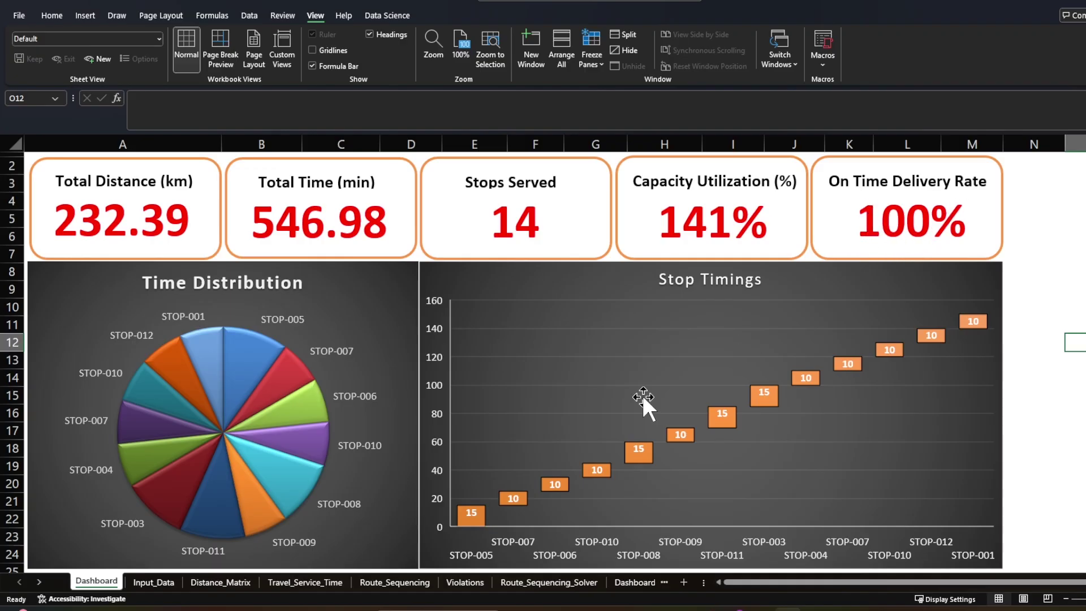
# On Input_Data, copy H7's due time into H8 and change STOP-006's due time to 10:00.
pyautogui.click(153, 582)
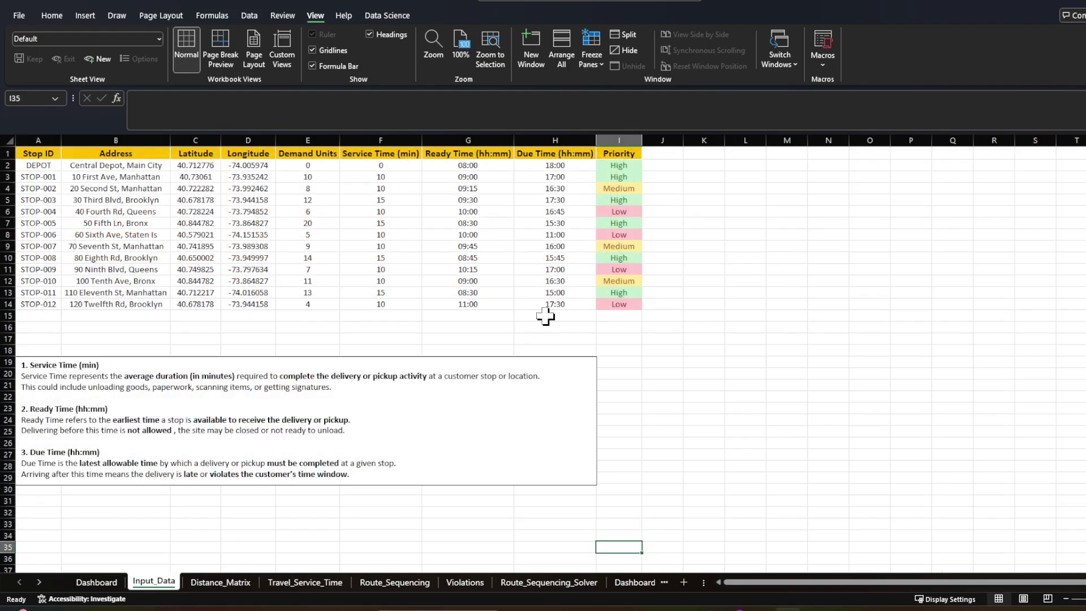
pyautogui.click(474, 292)
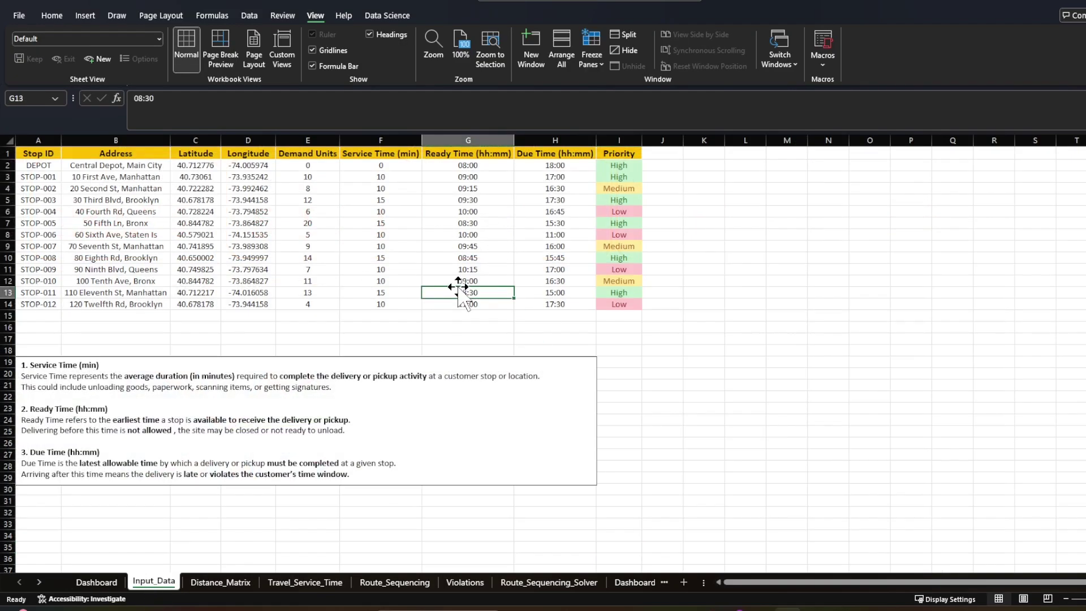
pyautogui.click(580, 224)
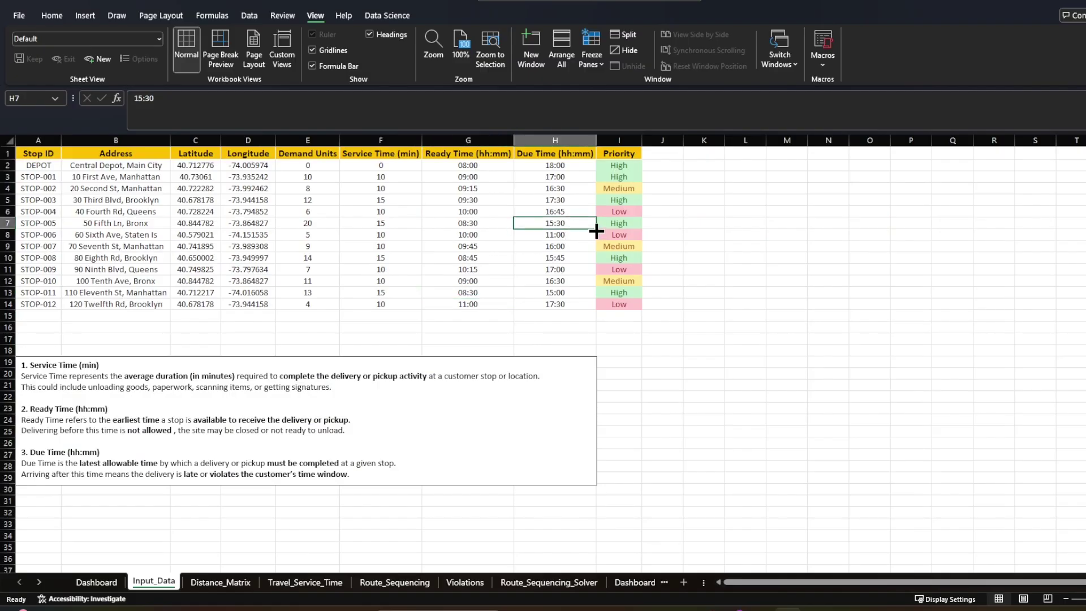
pyautogui.moveTo(599, 232); pyautogui.dragTo(590, 233)
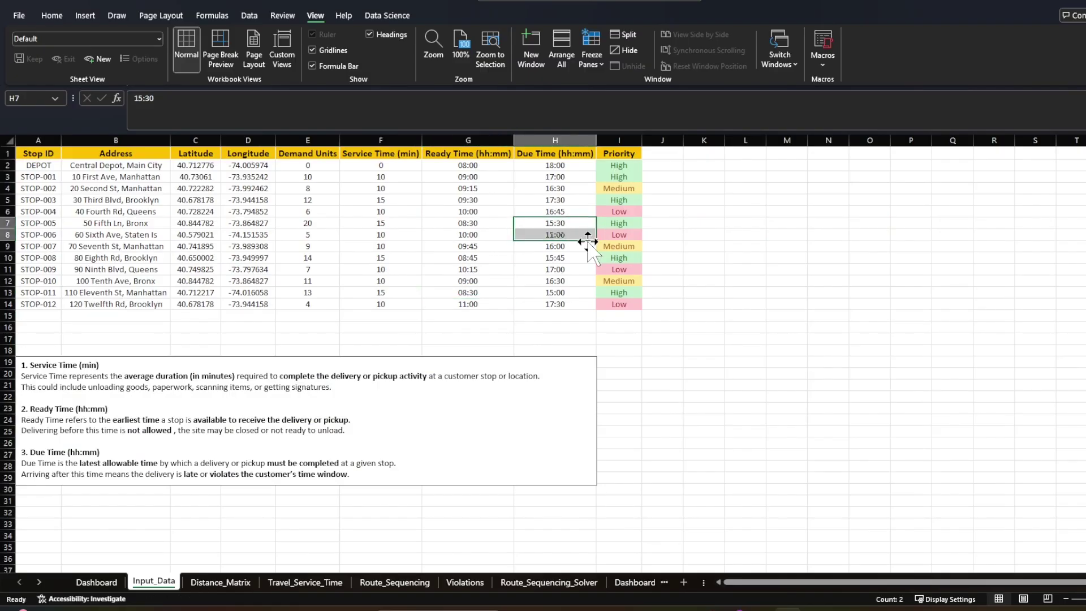
pyautogui.doubleClick(555, 235)
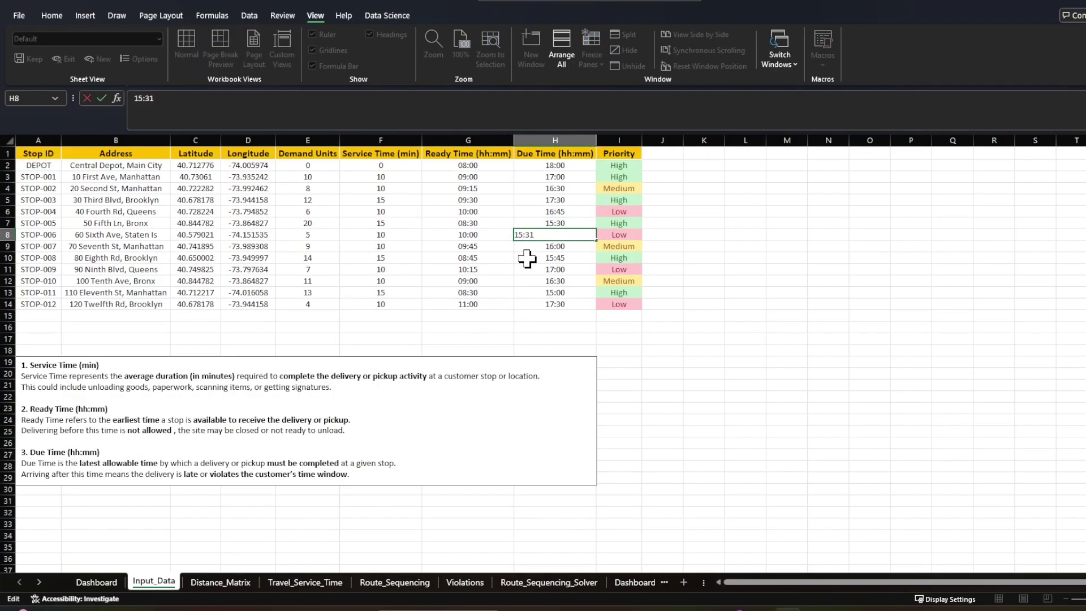
pyautogui.press('BackSpace')
pyautogui.press('BackSpace')
pyautogui.press('Delete')
pyautogui.press('Delete')
pyautogui.press('Delete')
pyautogui.write('10:00')
pyautogui.press('Return')
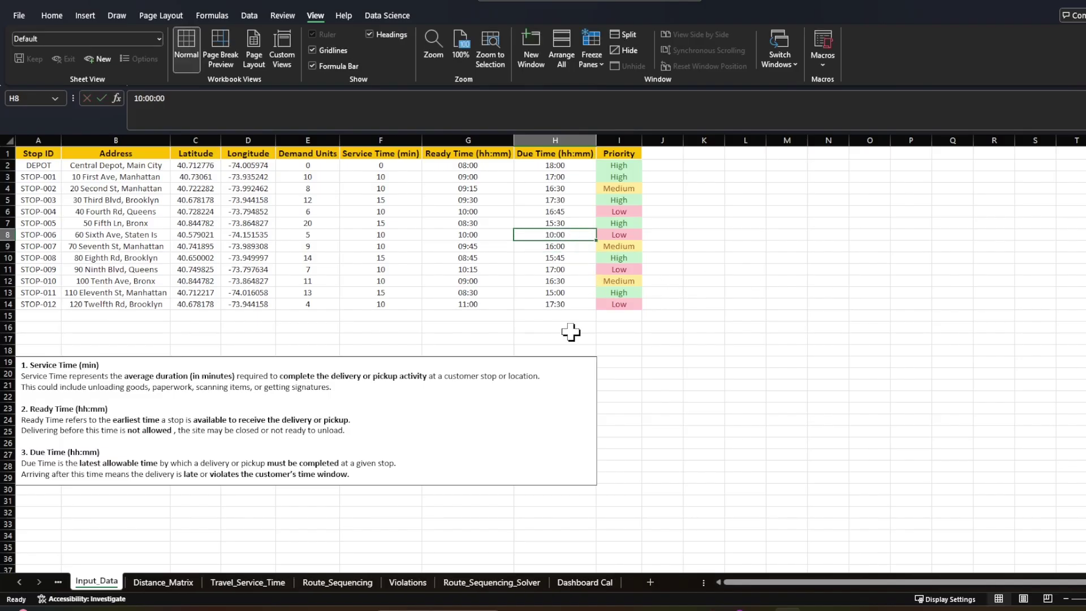
# Check that the Violations sheet's Late Flag for STOP-006 now reads Late.
pyautogui.click(424, 584)
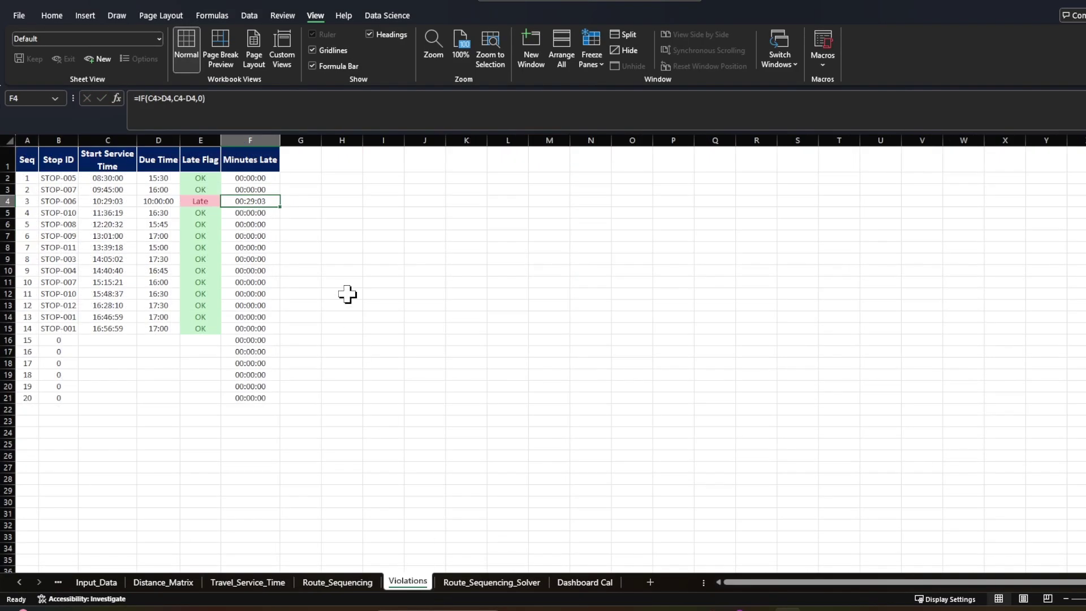
pyautogui.click(347, 294)
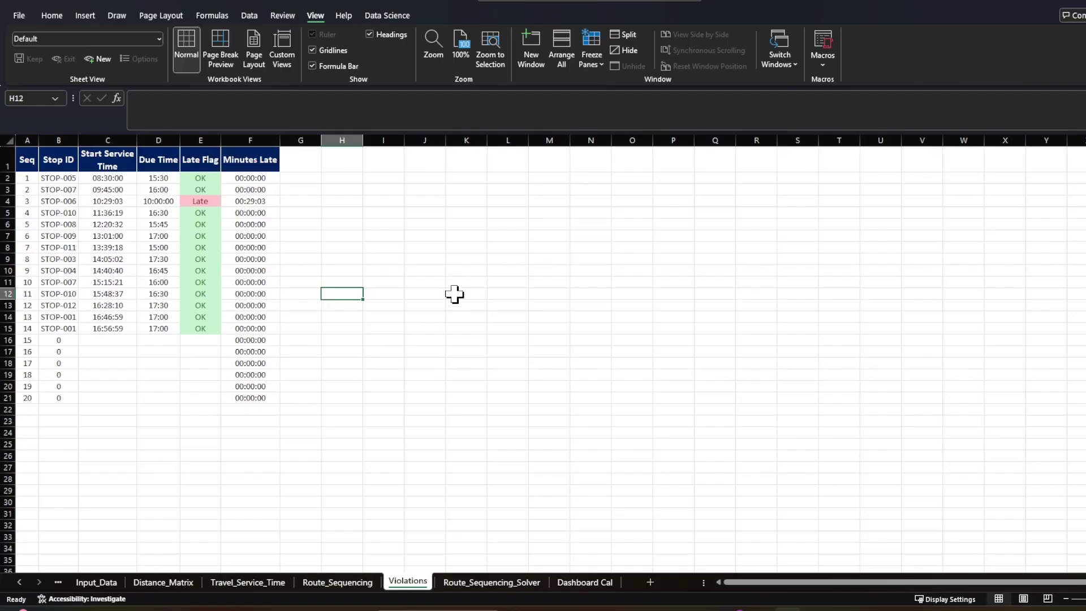
pyautogui.click(205, 202)
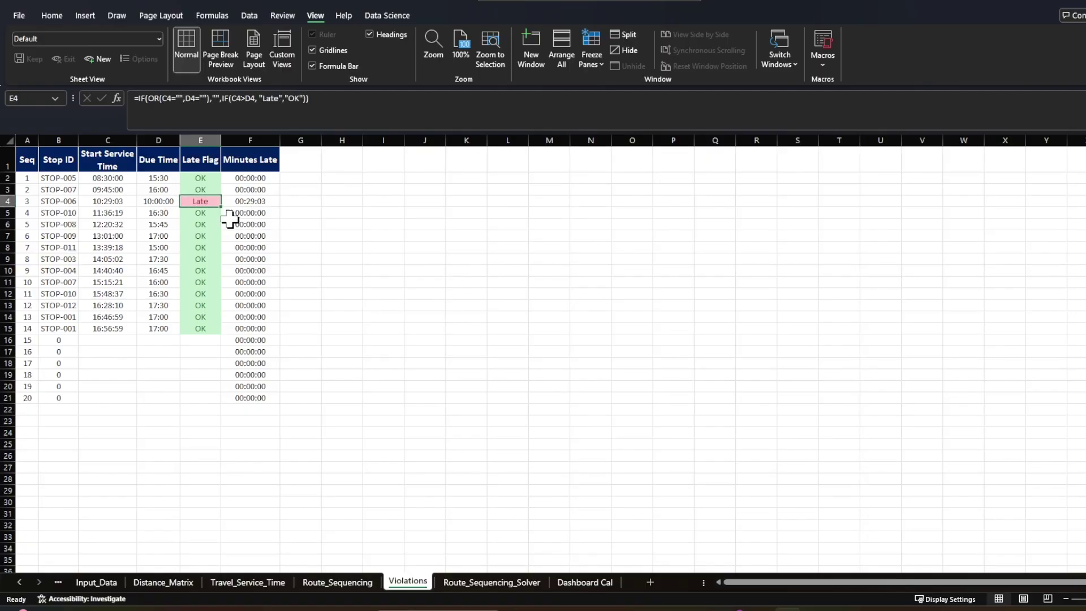
pyautogui.click(22, 584)
# Open the Dashboard sheet to view the updated KPI cards.
pyautogui.click(88, 582)
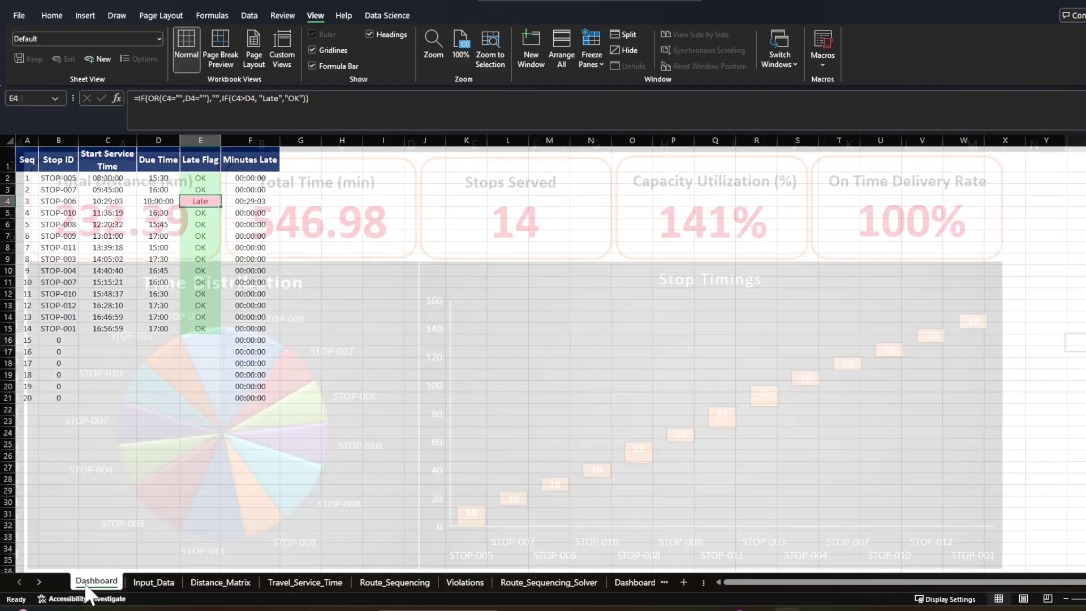